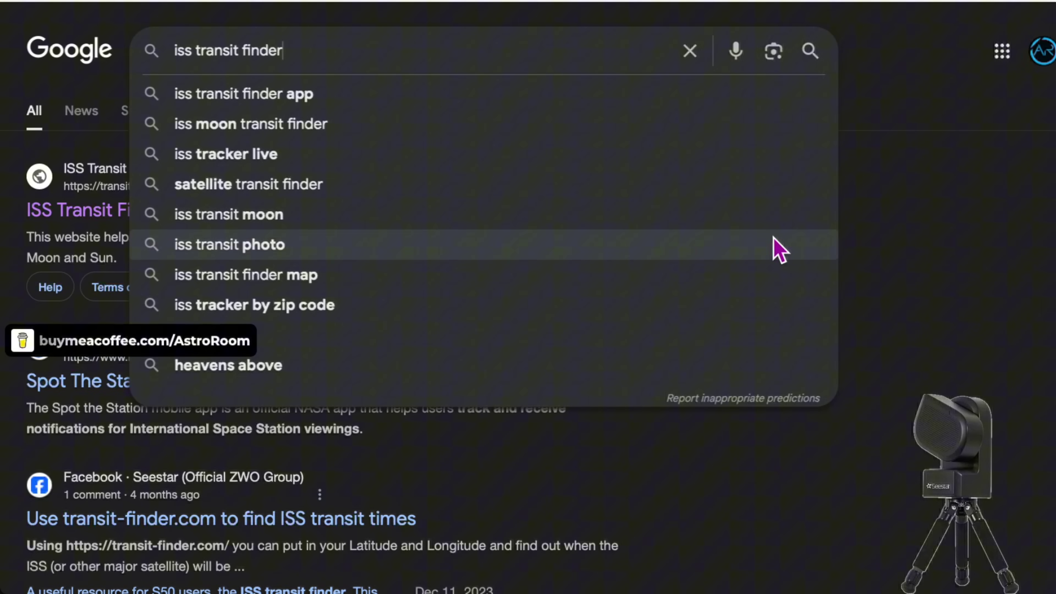
- Open the ISS Transit Finder (transit-finder.com) result from the Google results
click(907, 195)
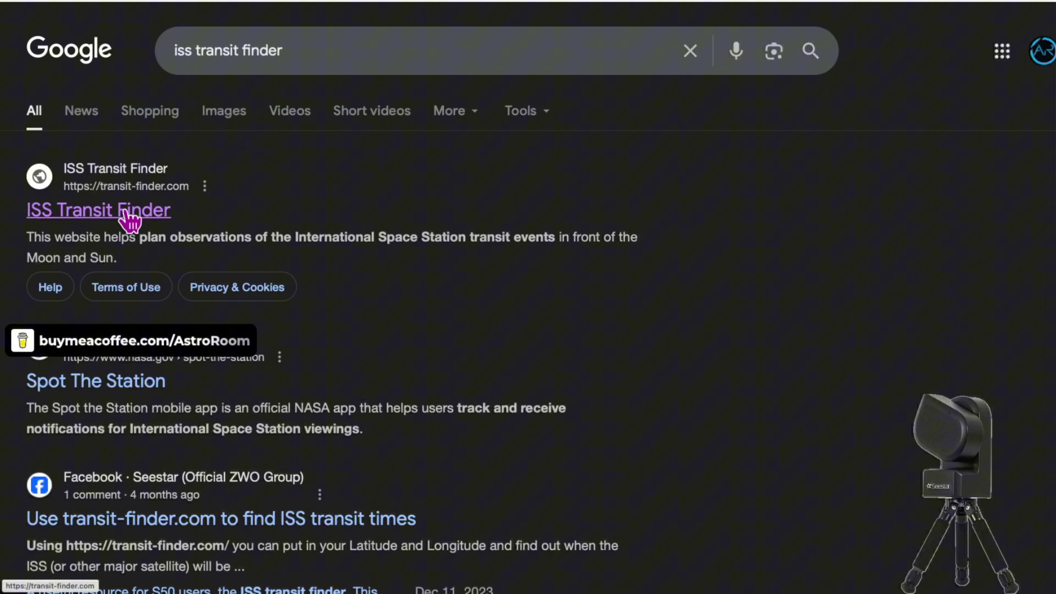
click(124, 220)
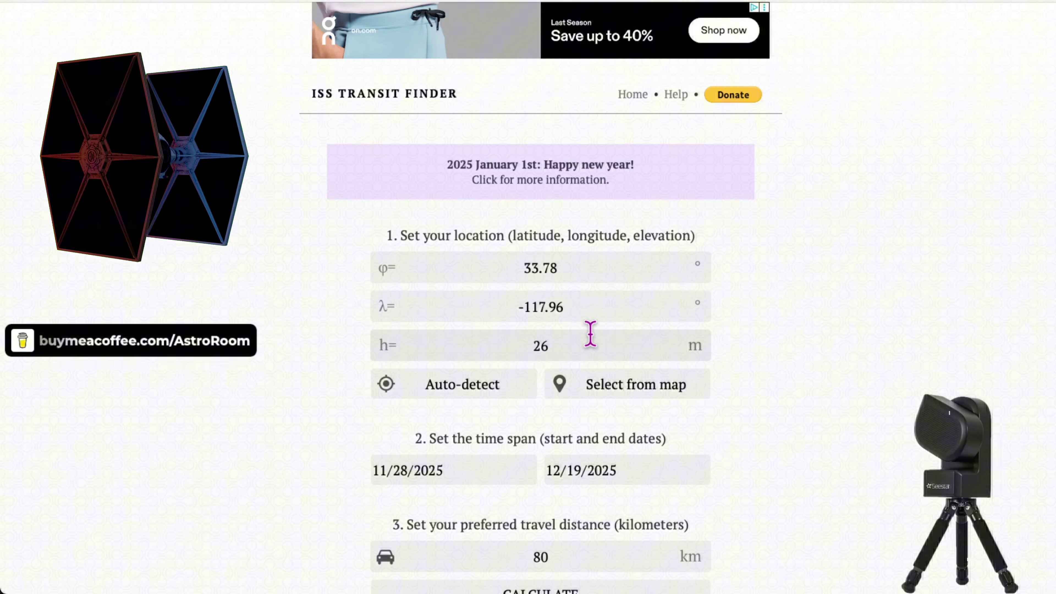
scroll(849, 312, down, 2)
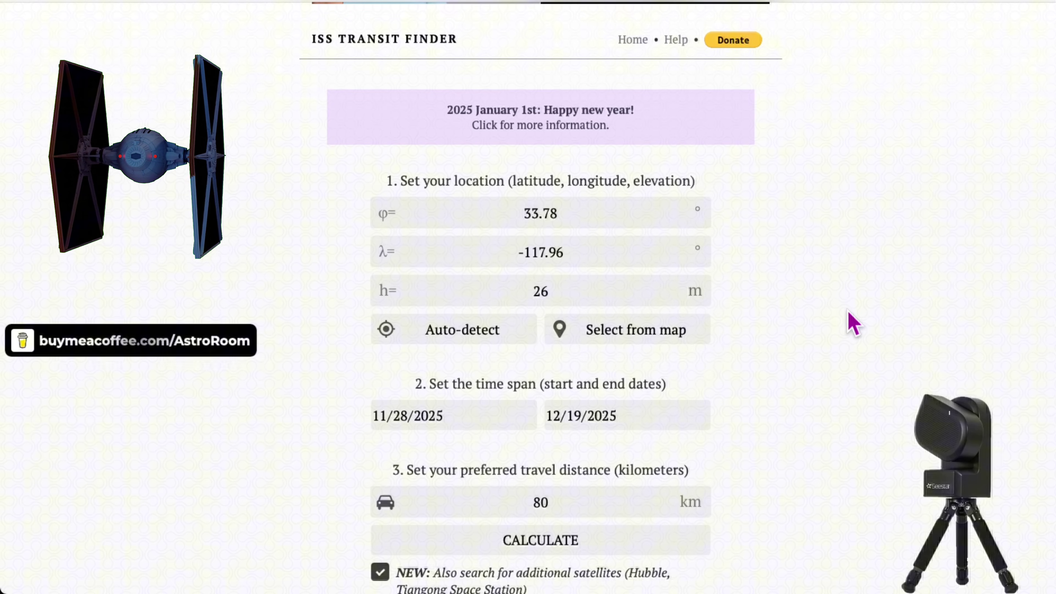
scroll(847, 317, down, 1)
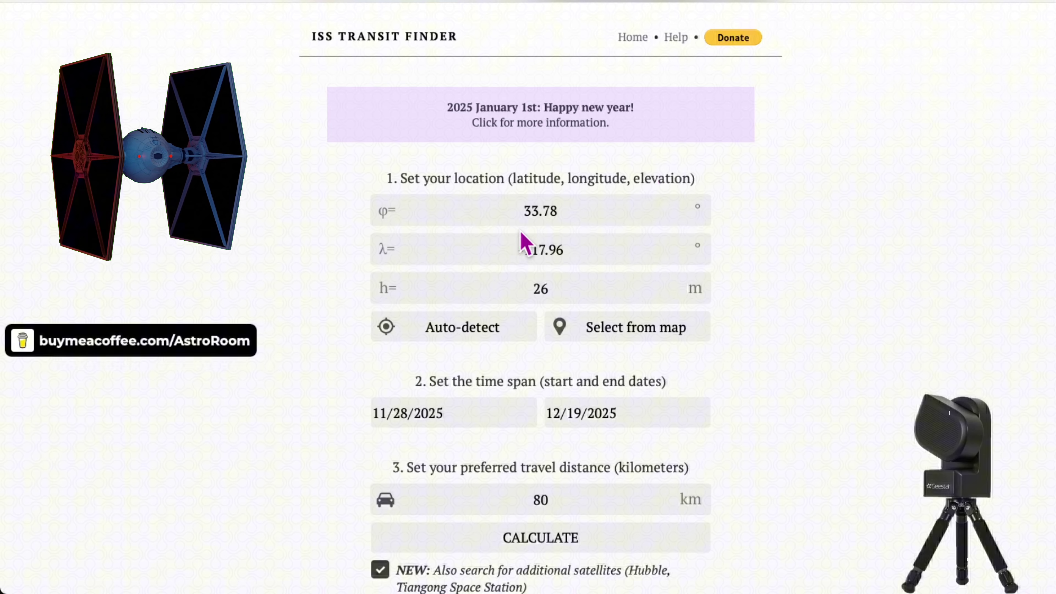
scroll(794, 377, down, 1)
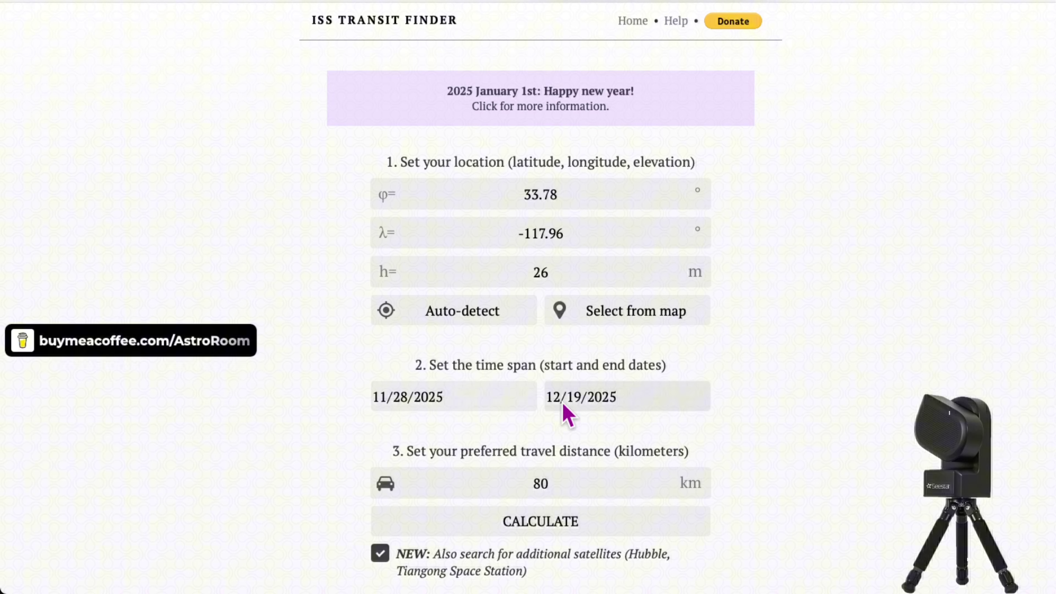
scroll(662, 532, down, 3)
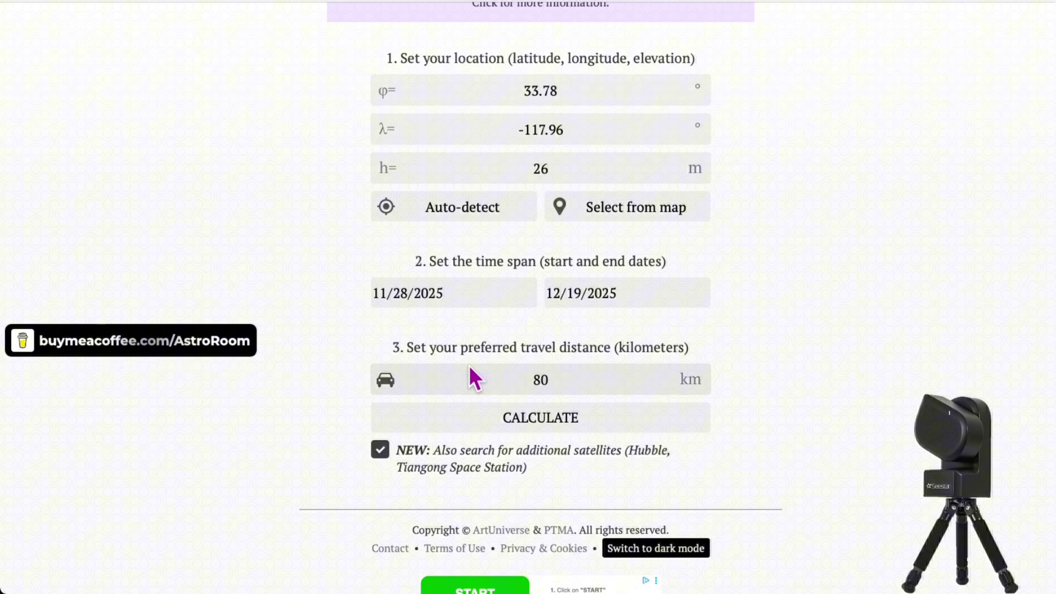
- Change the preferred travel distance from 80 km to 5 km
key(BackSpace)
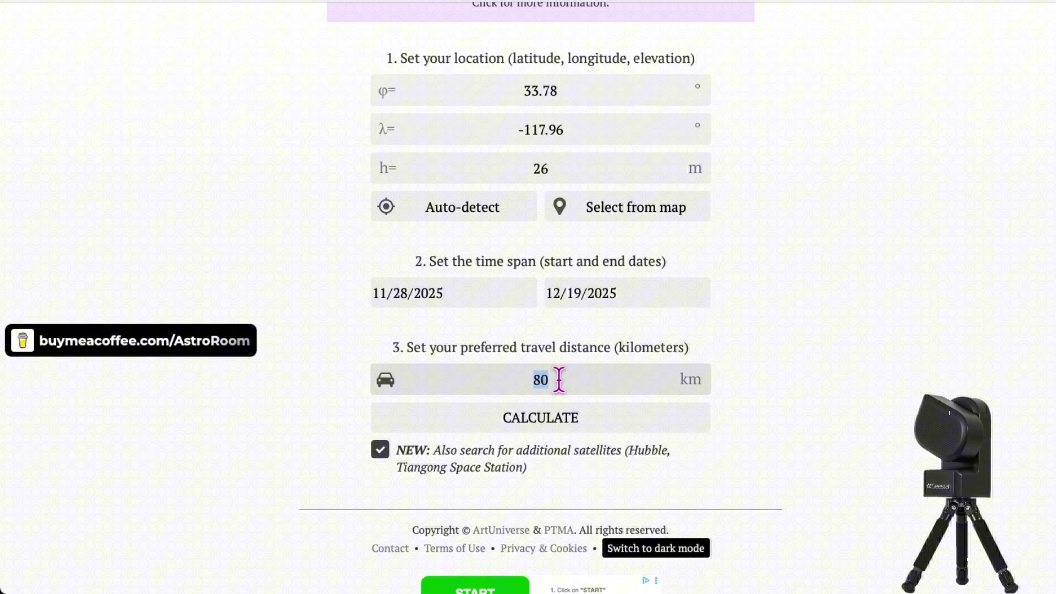
text(19/20)
key(BackSpace)
key(BackSpace)
text(5)
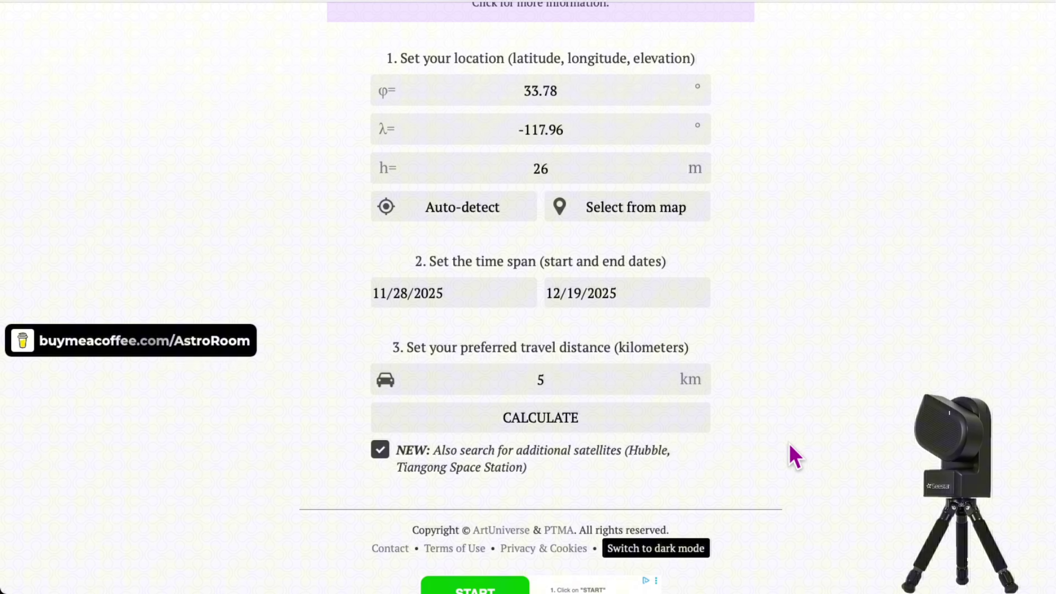
click(726, 490)
scroll(615, 502, down, 1)
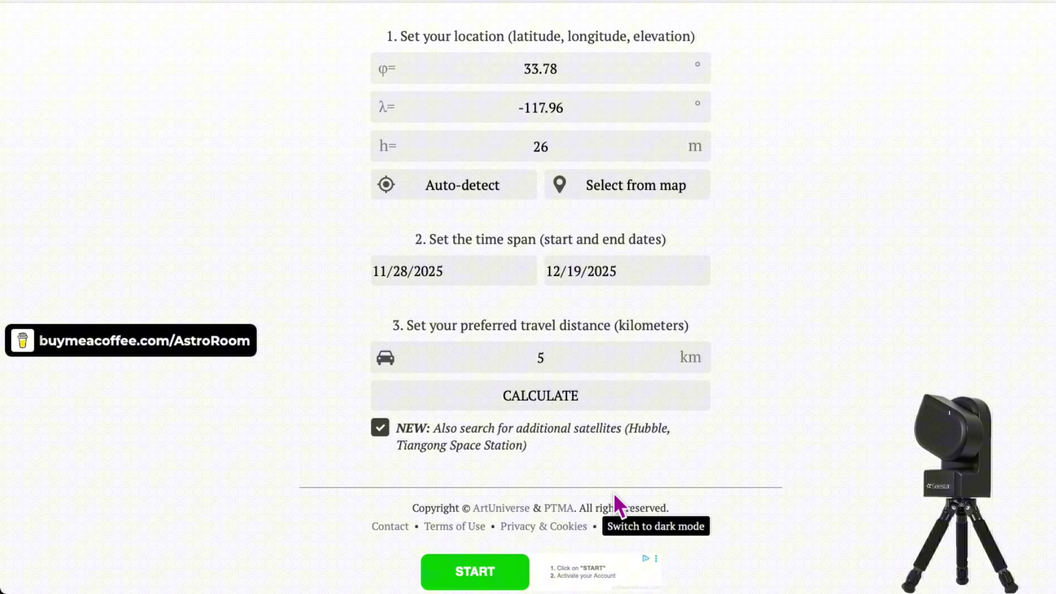
- Calculate transits, finding one 0.86 s ISS Sun transit on 2025-11-29, then return to settings
click(557, 399)
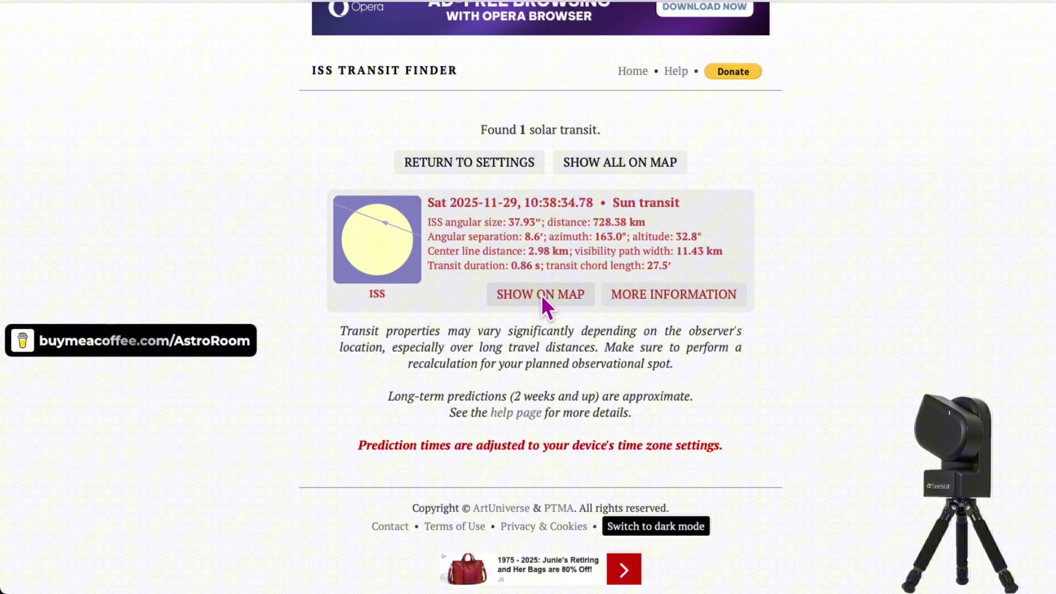
scroll(541, 324, up, 1)
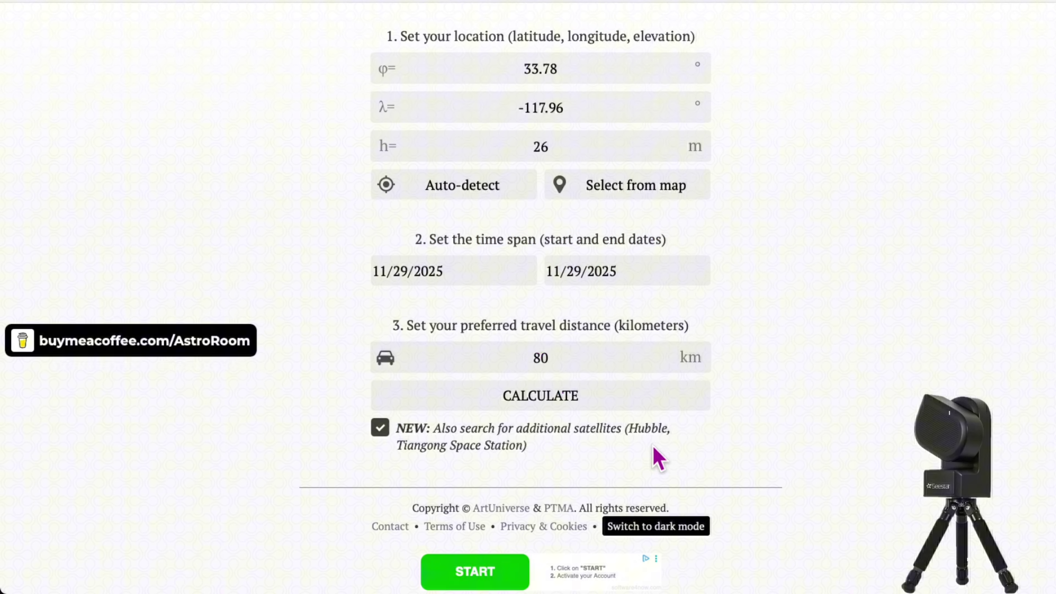
- Set the search time span to start 11/30/2025 and end 12/26/2025
click(557, 403)
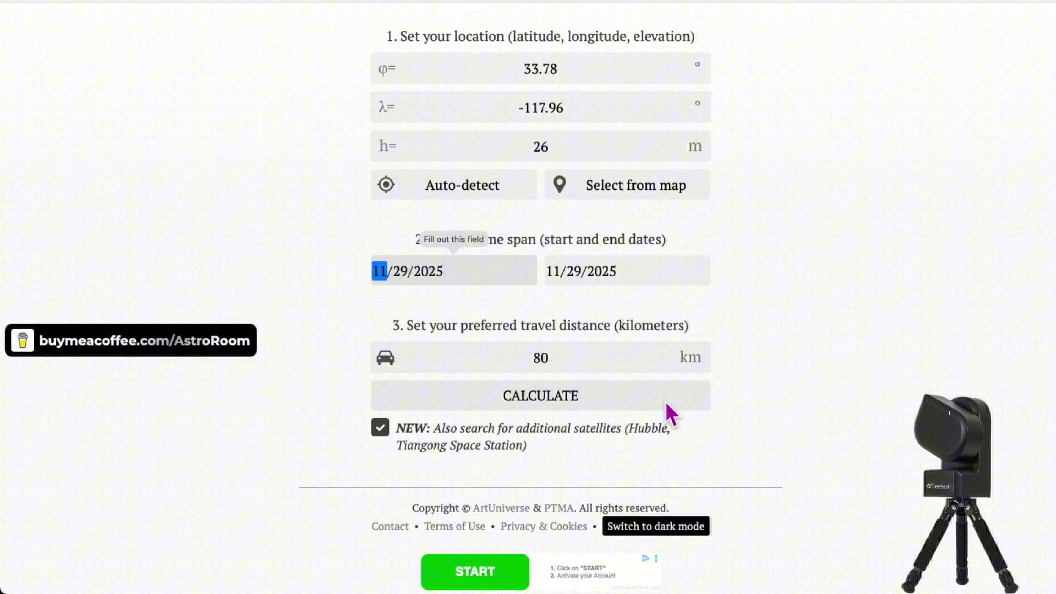
click(623, 272)
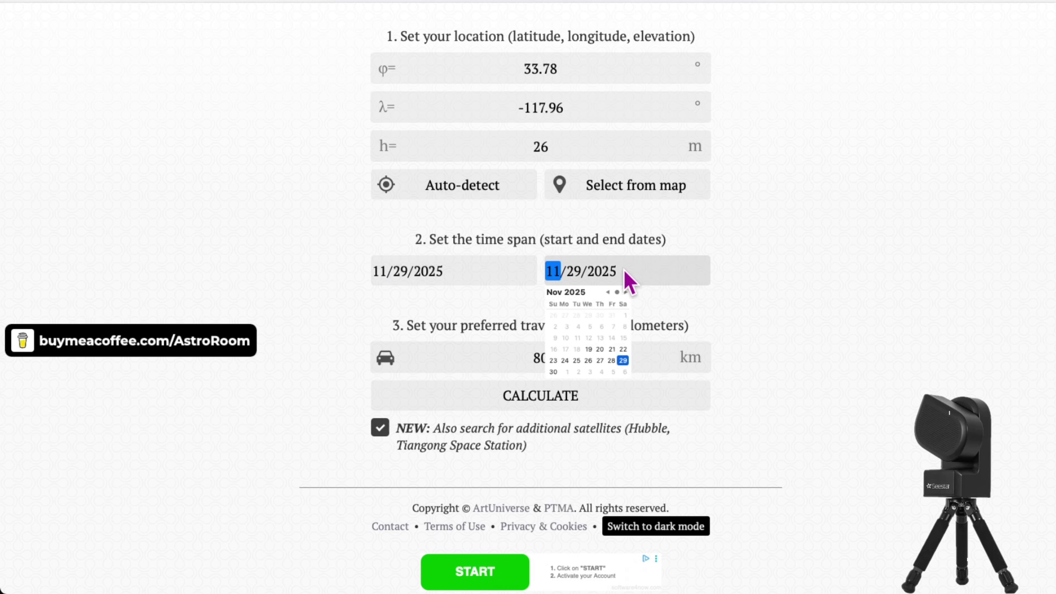
click(625, 292)
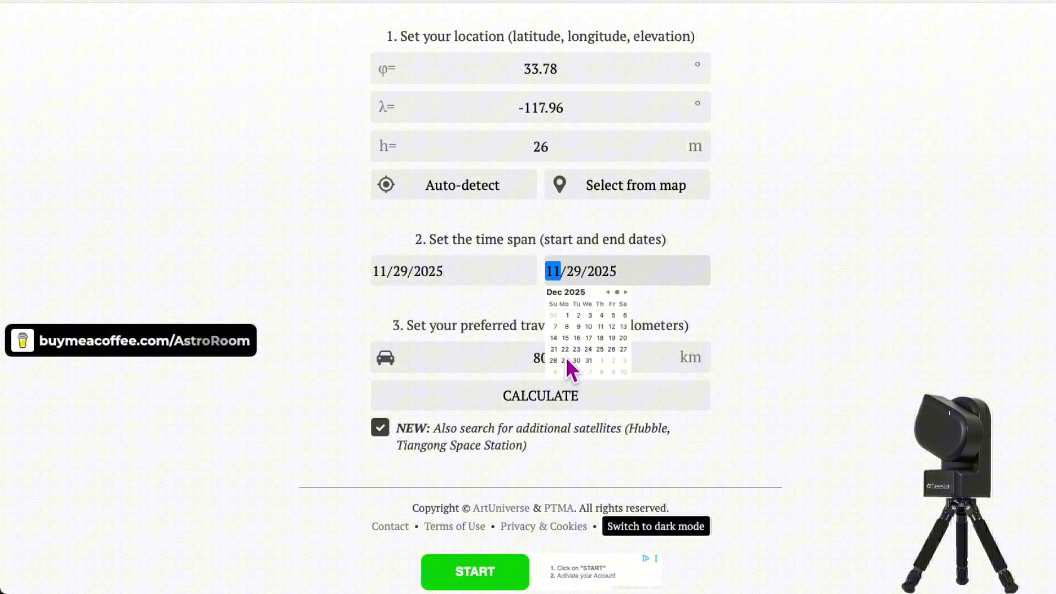
click(612, 349)
click(690, 453)
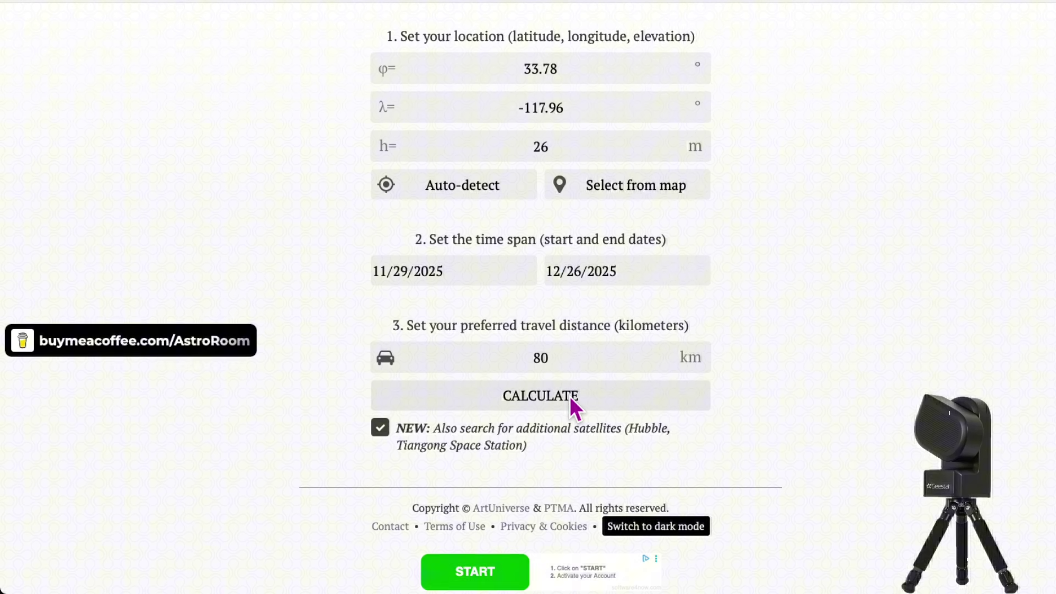
click(558, 406)
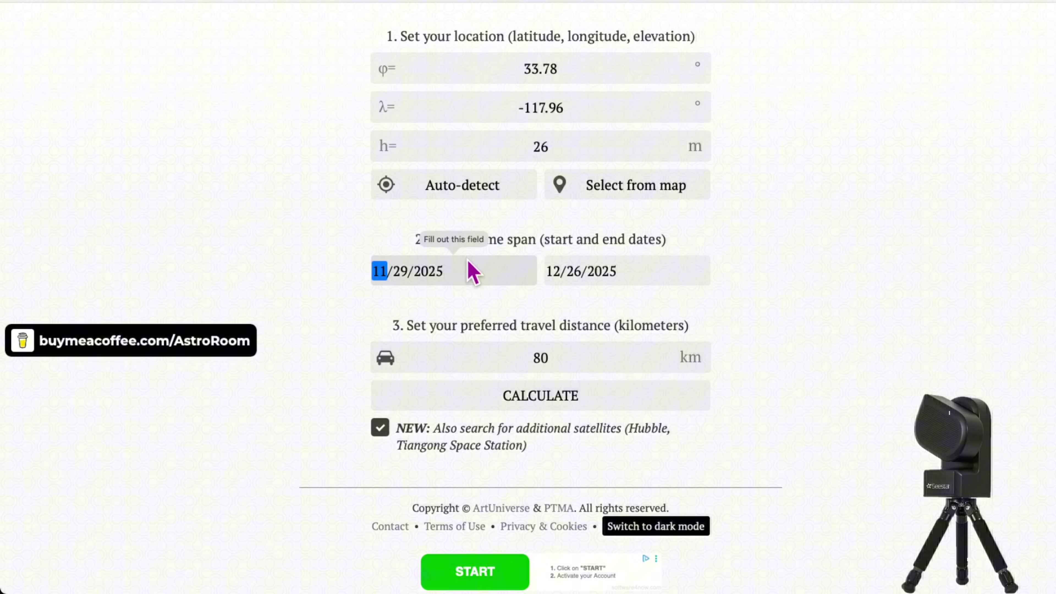
click(433, 272)
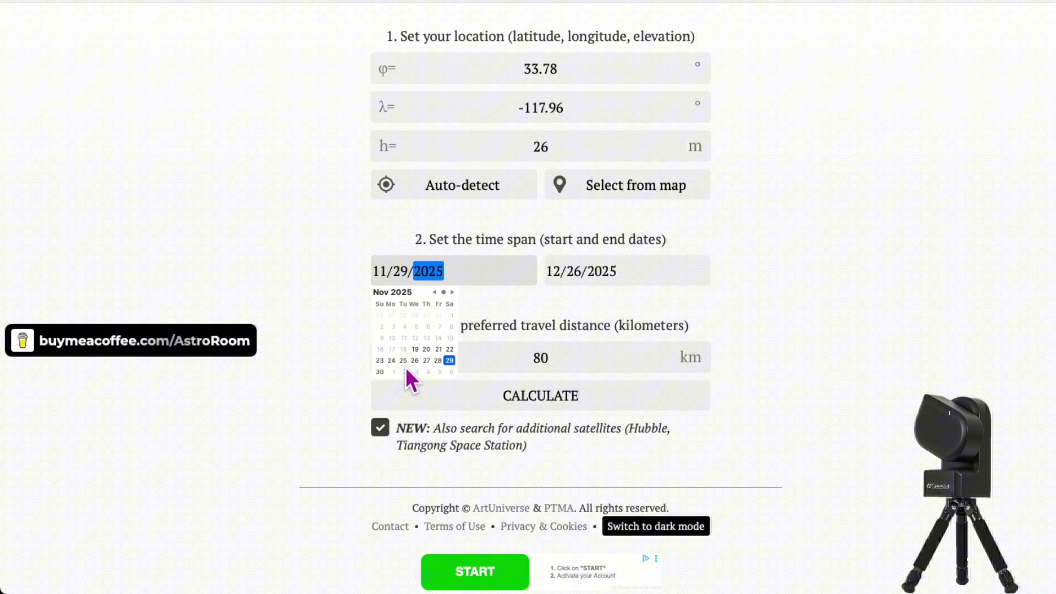
click(379, 372)
click(881, 301)
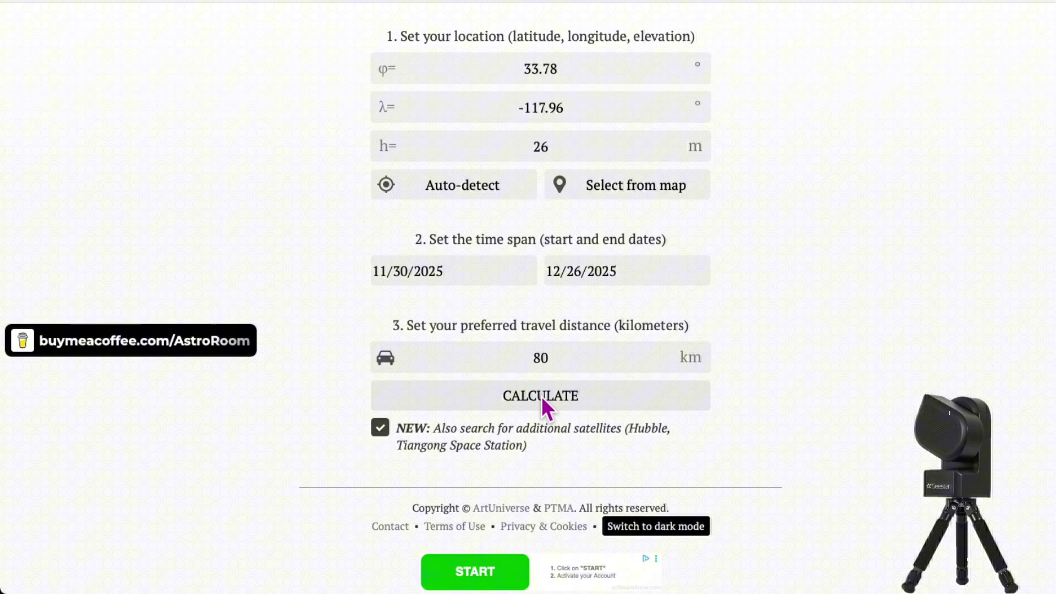
click(546, 406)
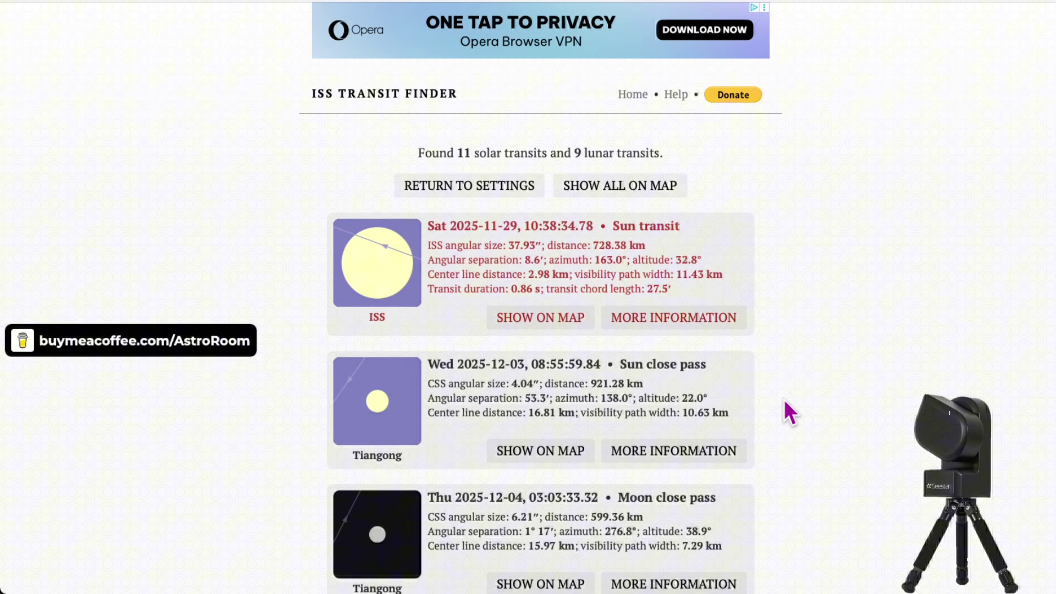
scroll(785, 412, down, 1)
scroll(784, 411, down, 5)
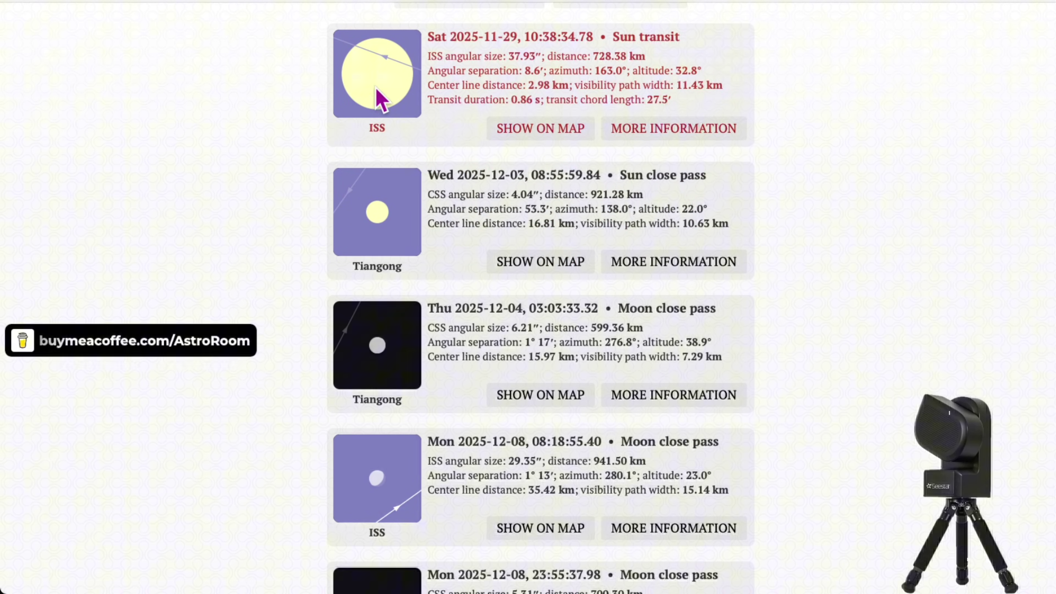
scroll(467, 246, down, 1)
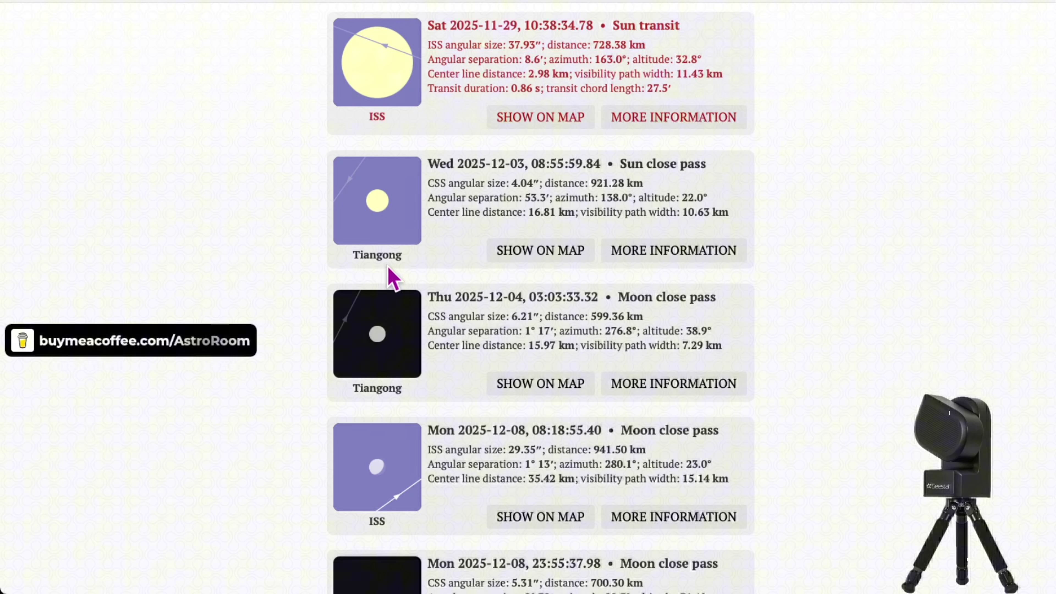
scroll(723, 311, down, 3)
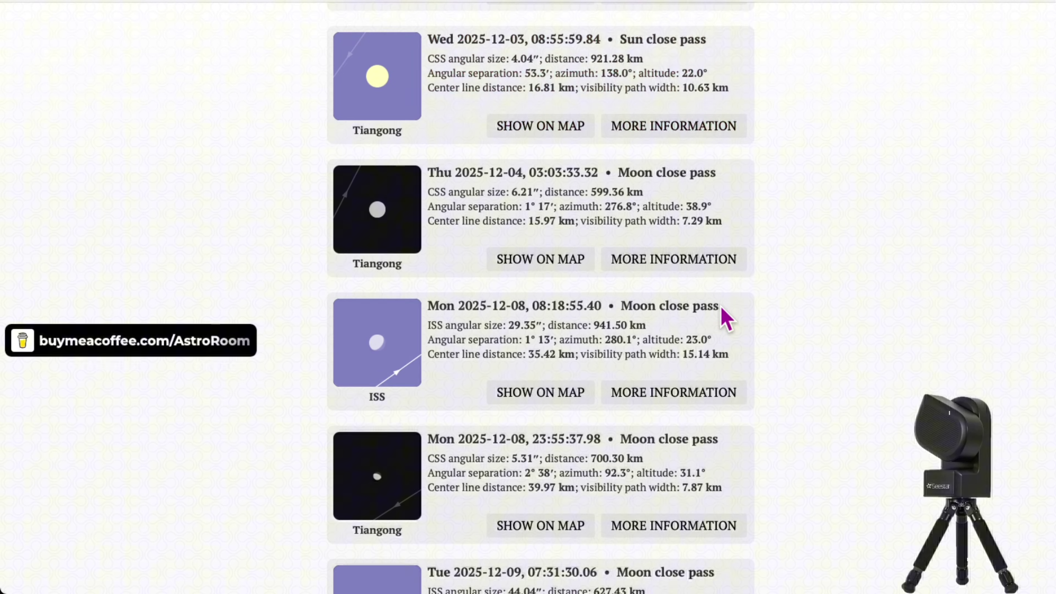
scroll(725, 319, up, 2)
scroll(725, 320, down, 3)
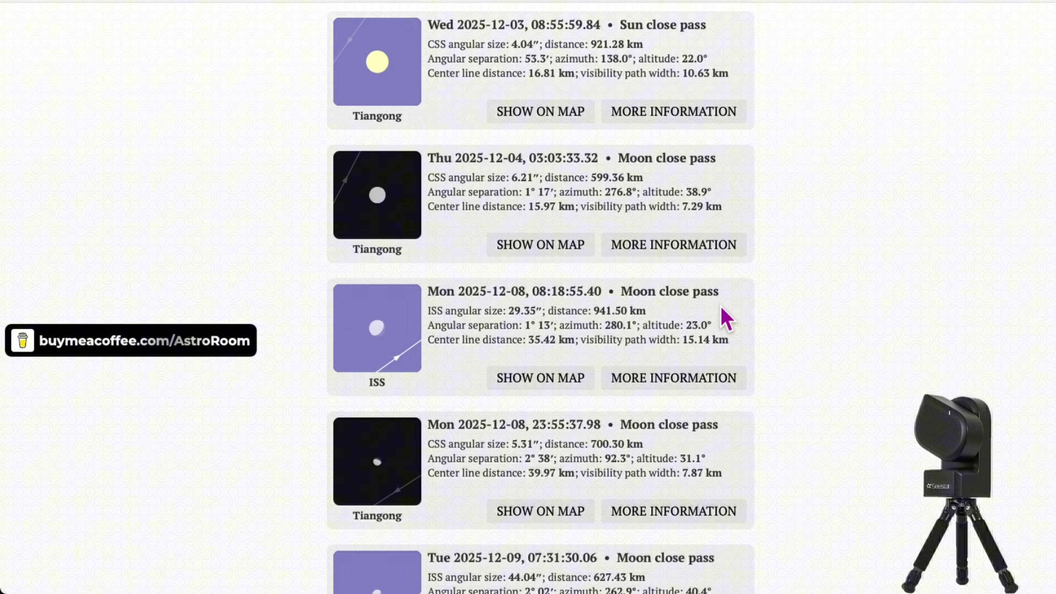
scroll(726, 319, down, 1)
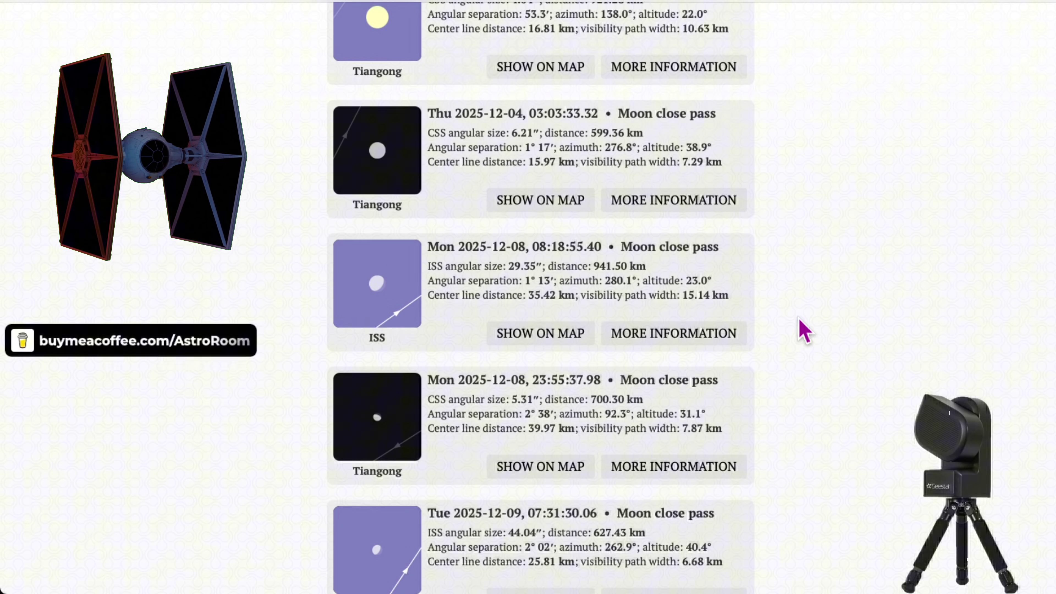
scroll(805, 330, down, 5)
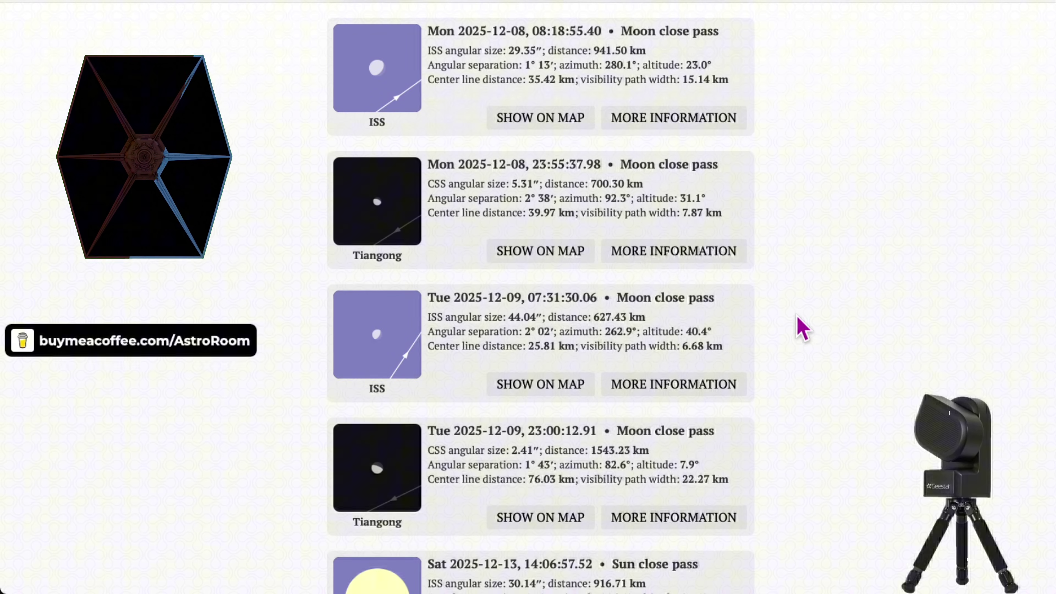
scroll(804, 330, up, 2)
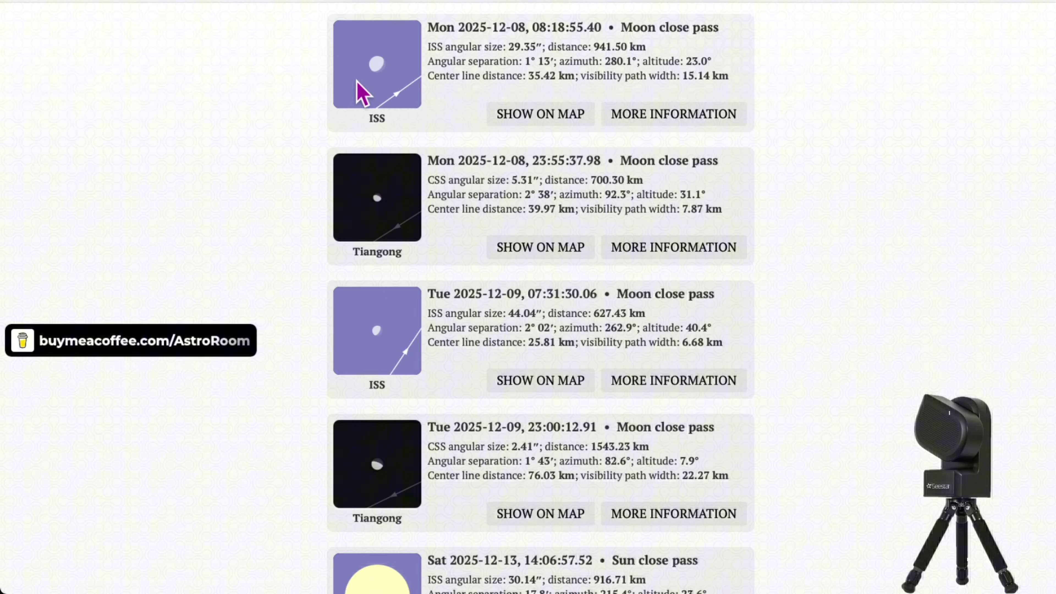
scroll(505, 334, up, 6)
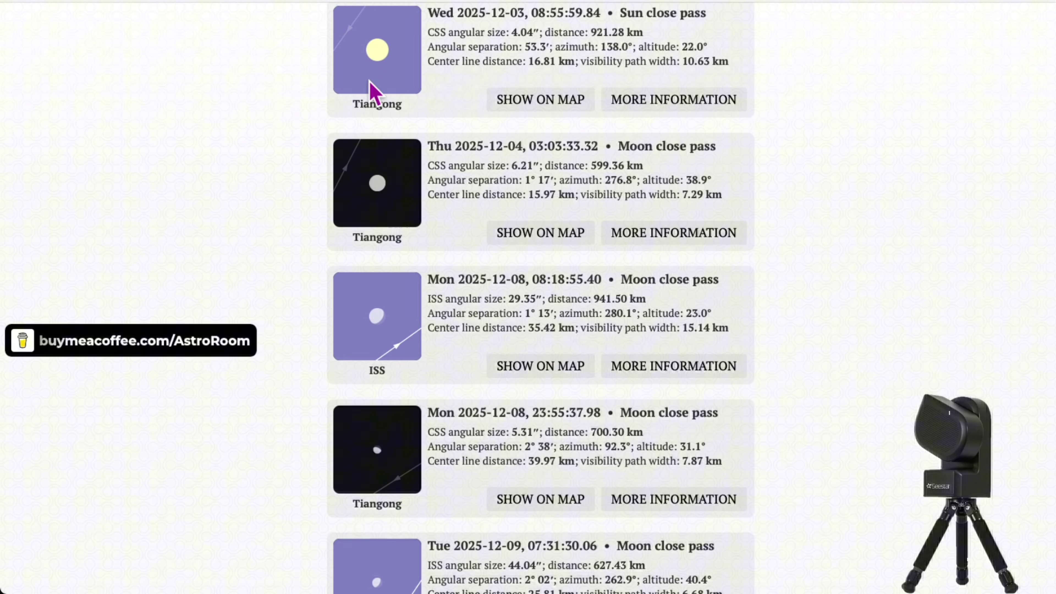
scroll(419, 219, down, 2)
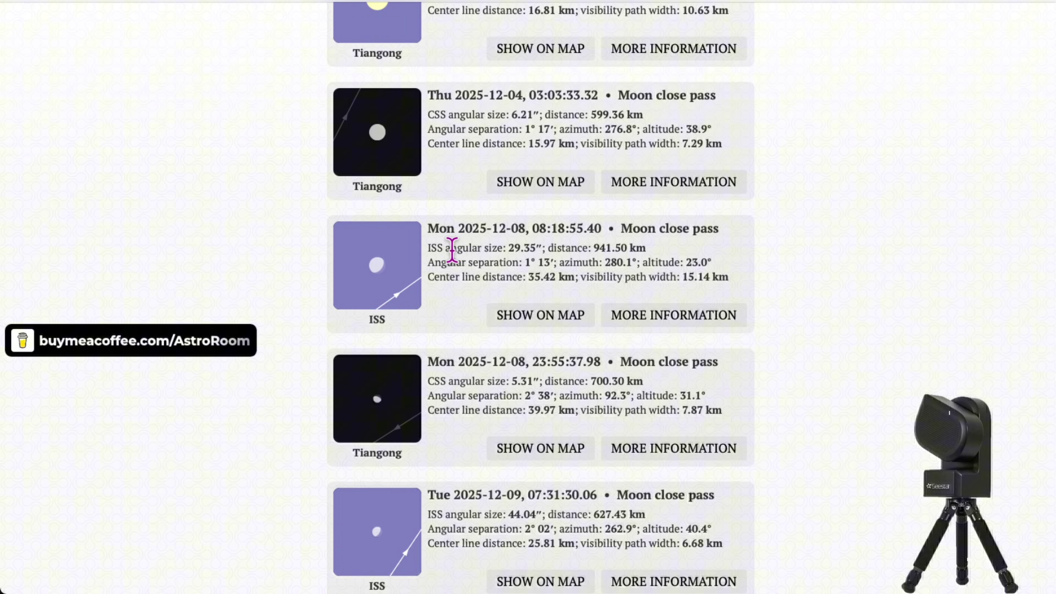
scroll(464, 276, down, 1)
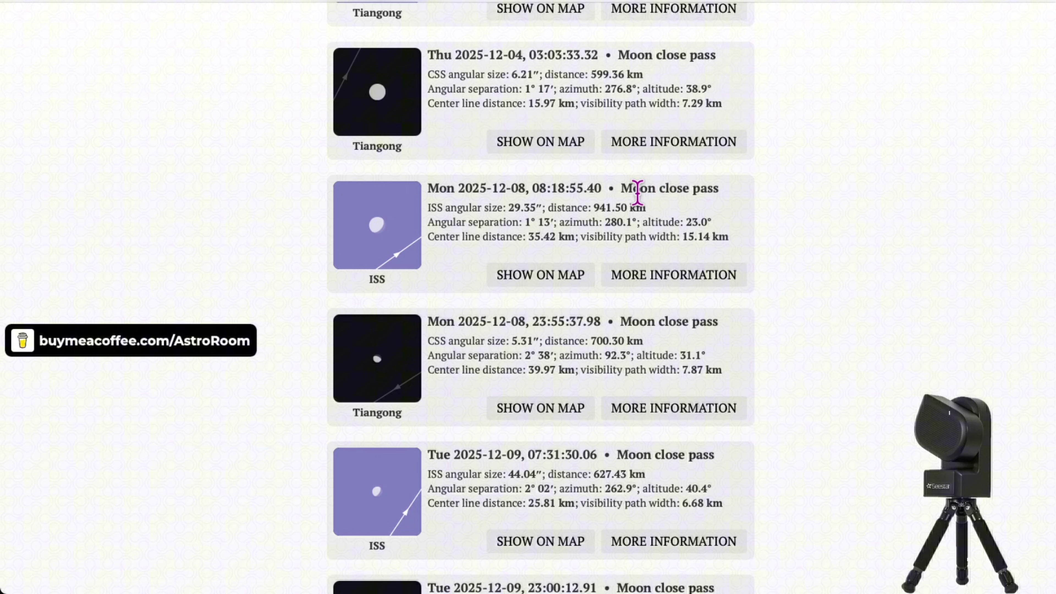
scroll(705, 291, up, 2)
scroll(702, 284, up, 2)
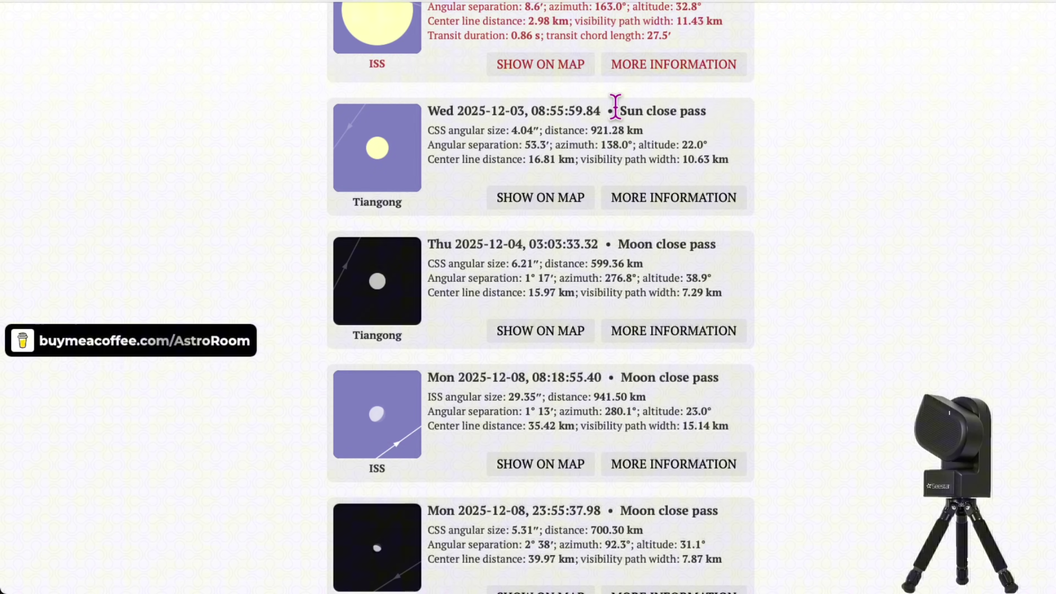
drag(619, 111, 714, 110)
scroll(412, 208, up, 1)
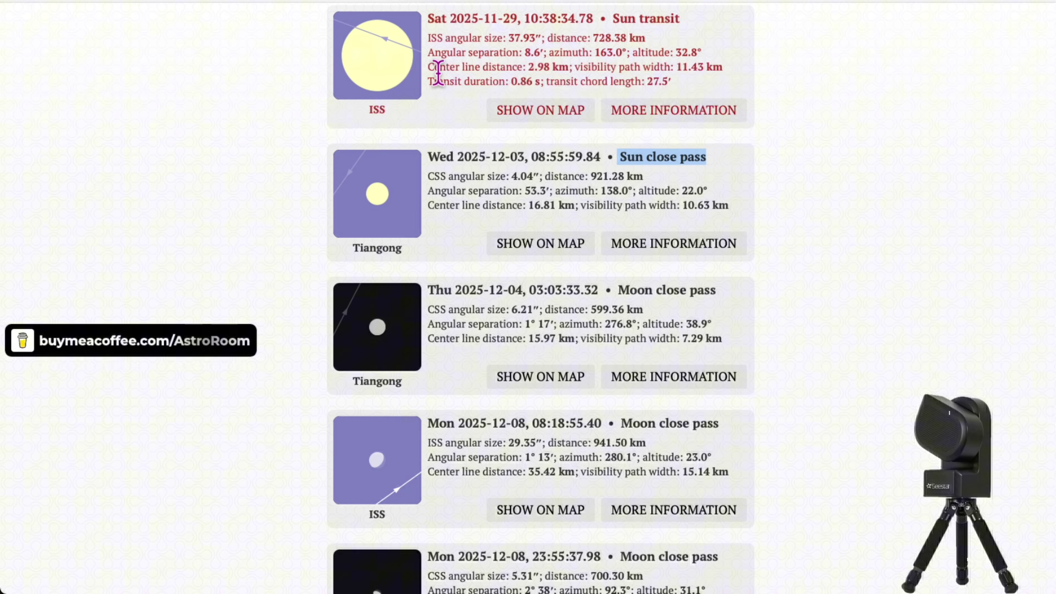
scroll(733, 394, down, 5)
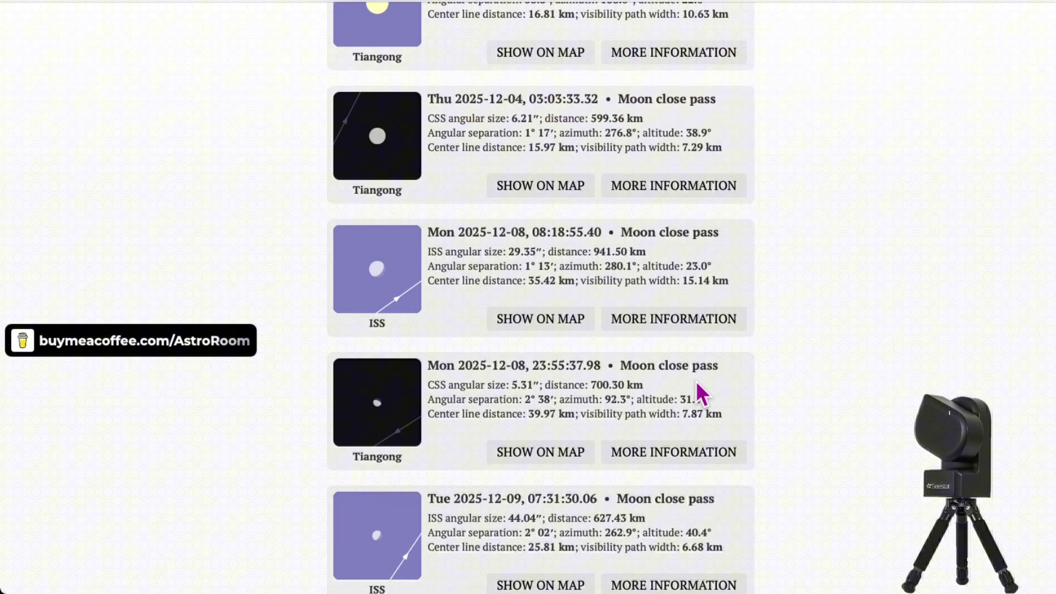
scroll(693, 378, down, 7)
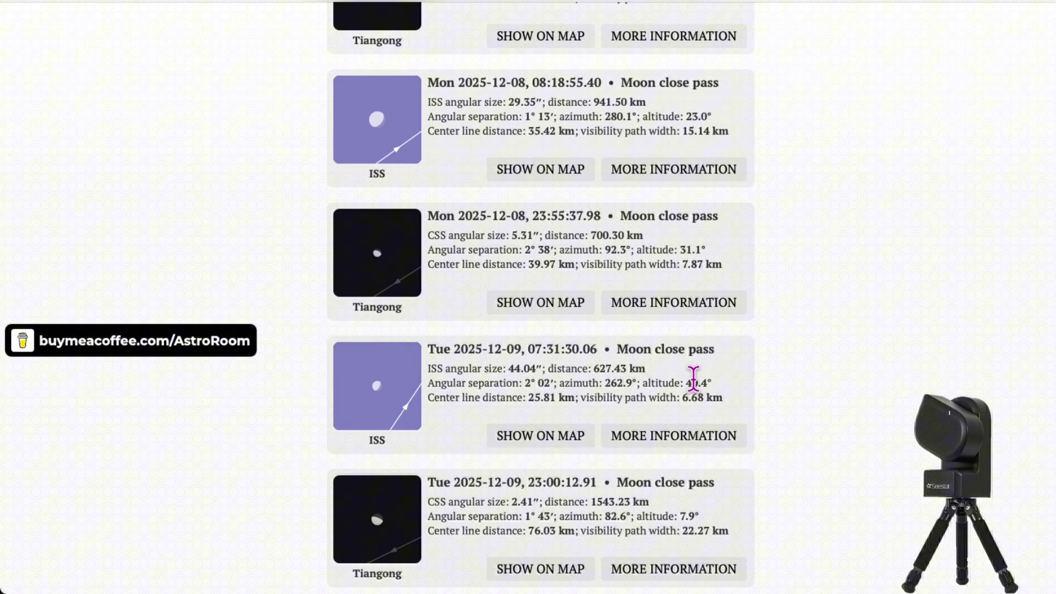
scroll(693, 381, down, 8)
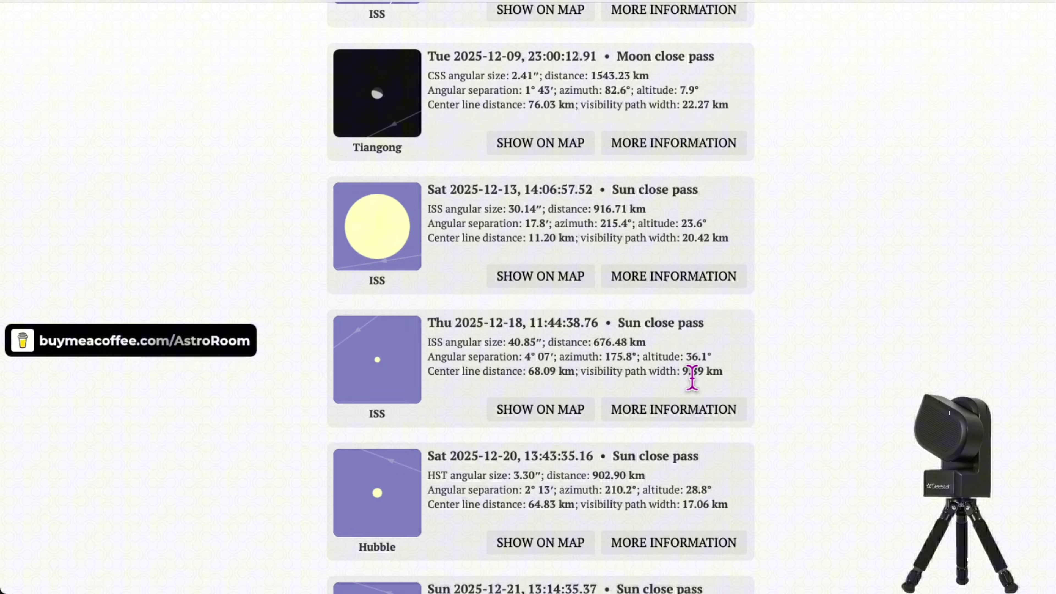
scroll(699, 393, down, 4)
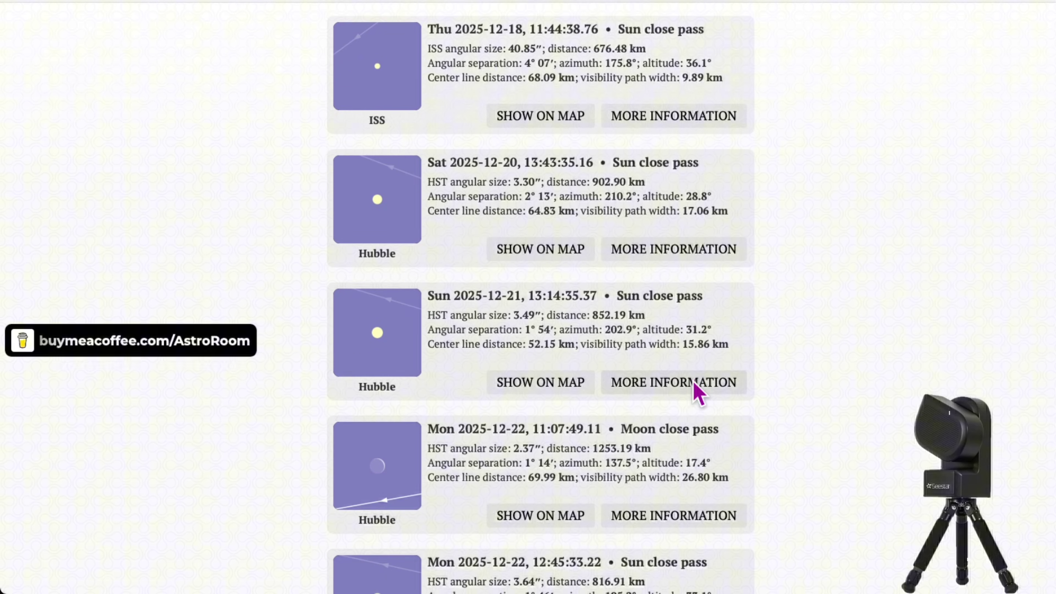
drag(443, 233, 358, 208)
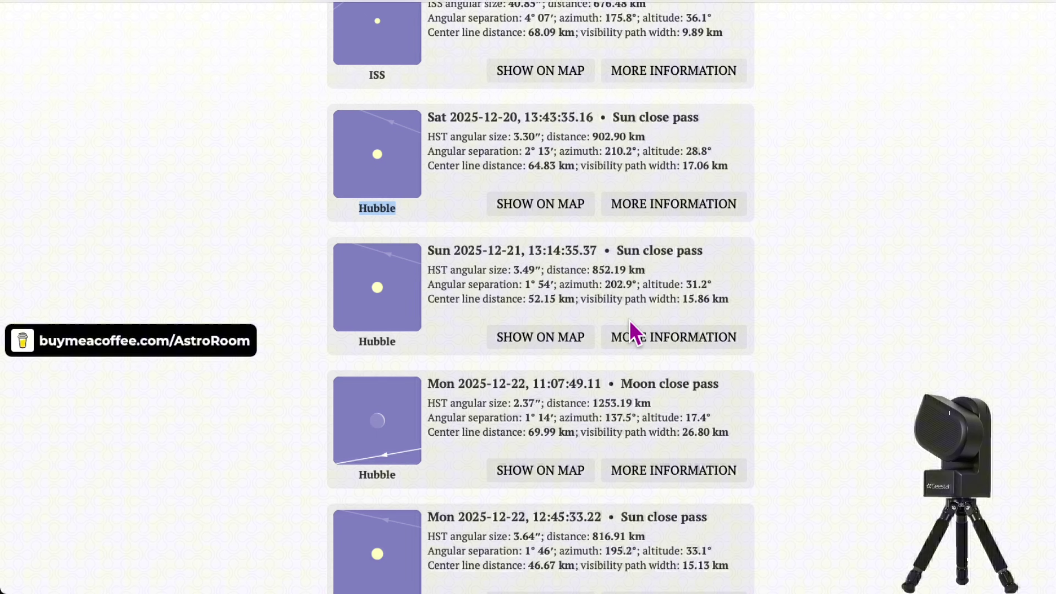
click(366, 206)
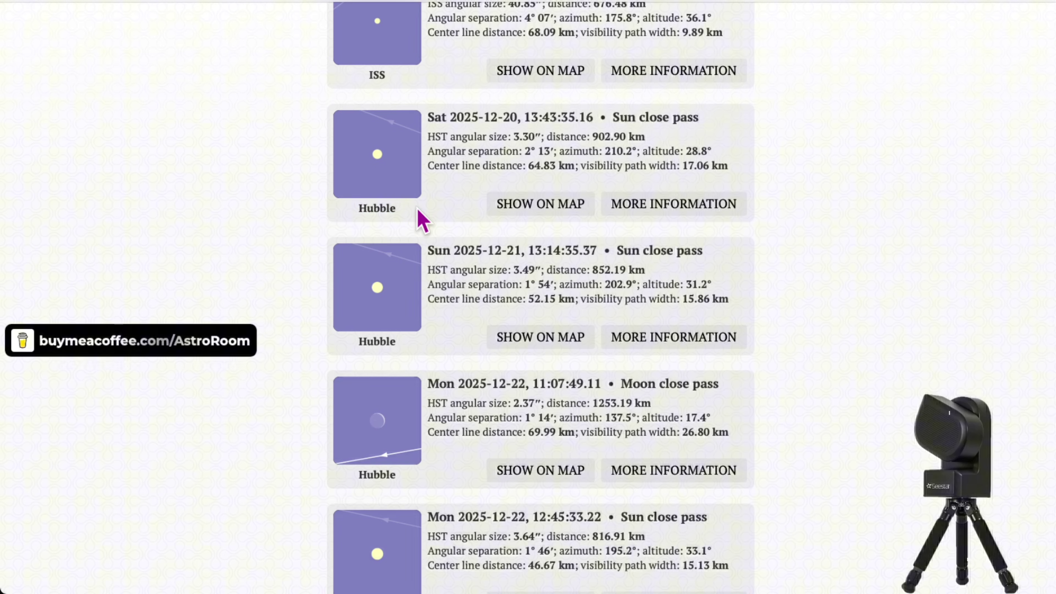
scroll(476, 245, down, 4)
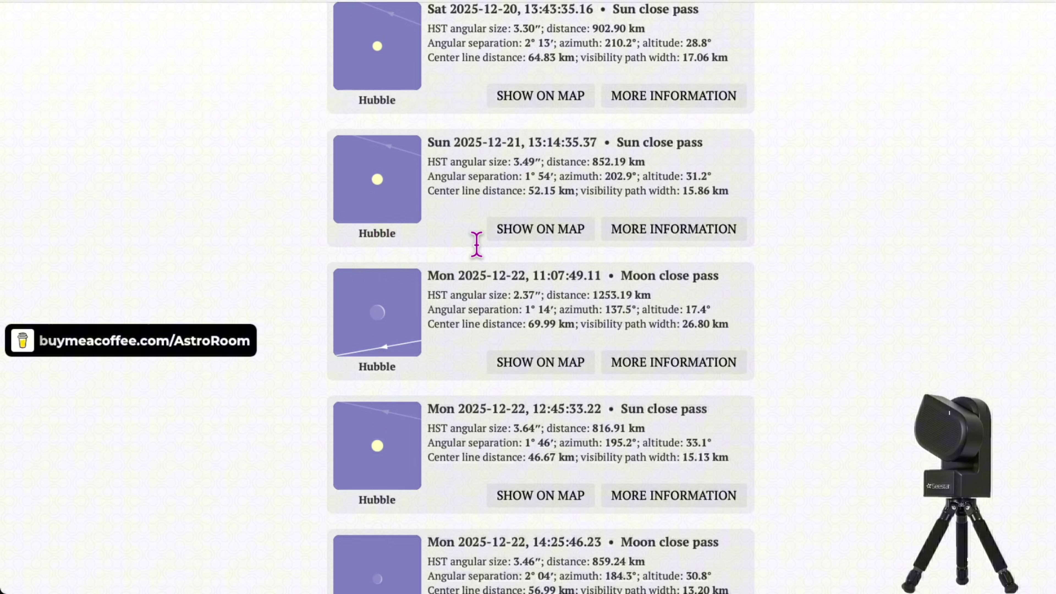
scroll(476, 245, down, 3)
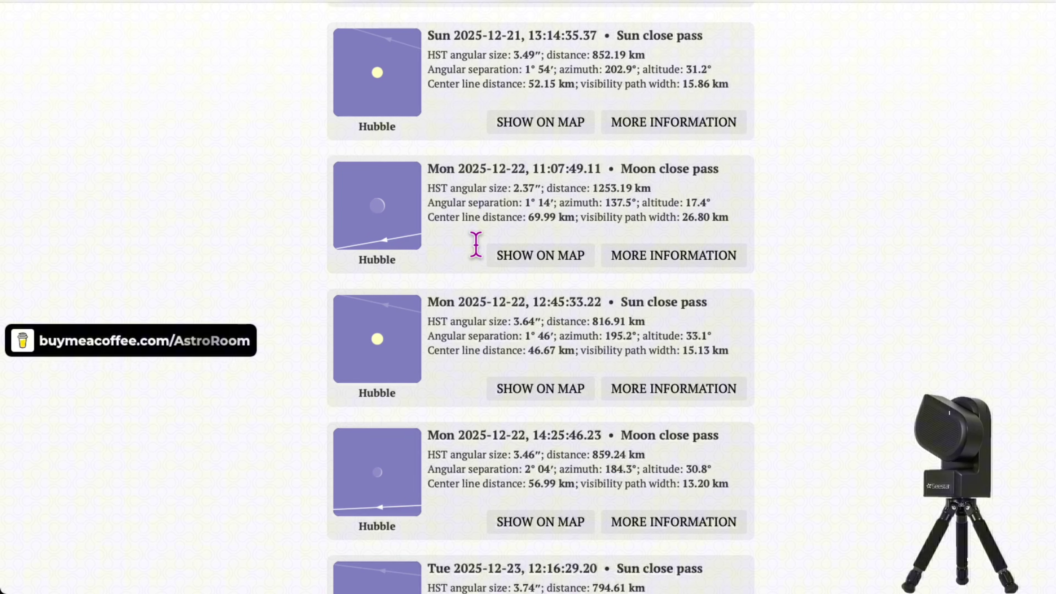
scroll(476, 245, down, 9)
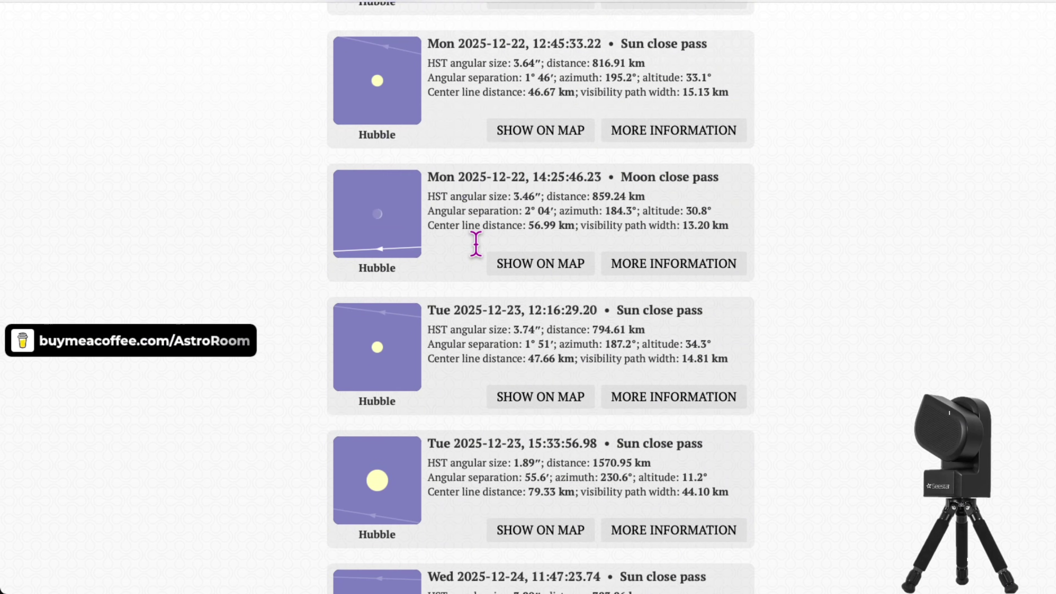
scroll(476, 254, down, 6)
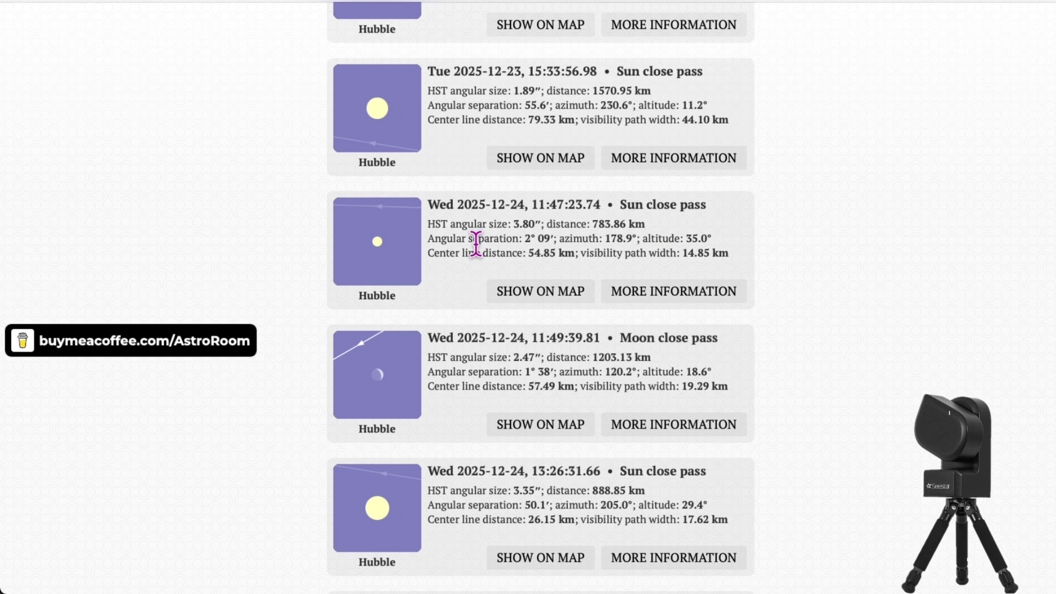
scroll(482, 255, down, 3)
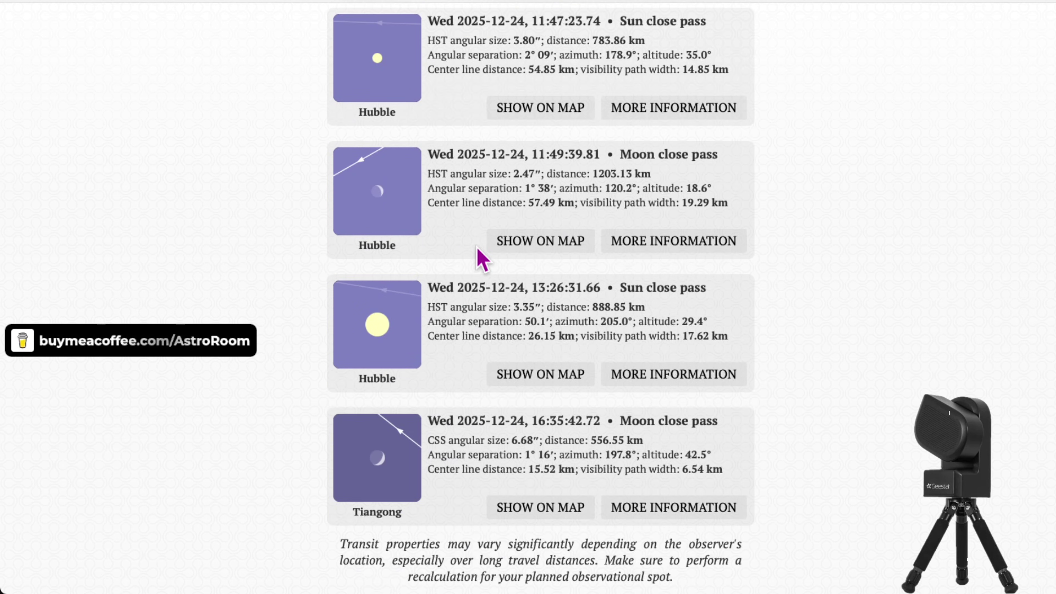
scroll(638, 335, up, 12)
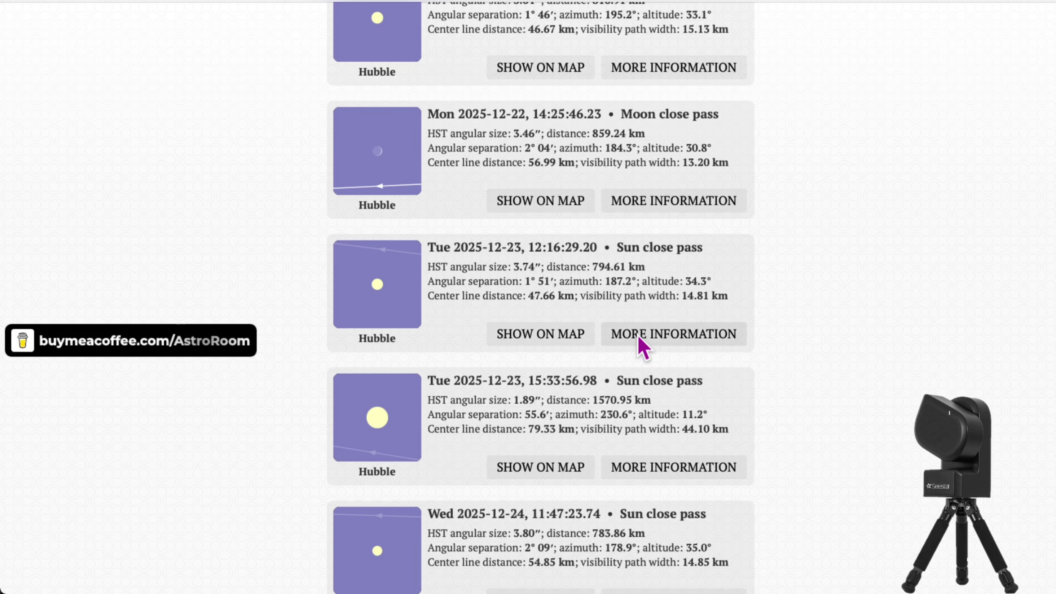
scroll(640, 339, down, 8)
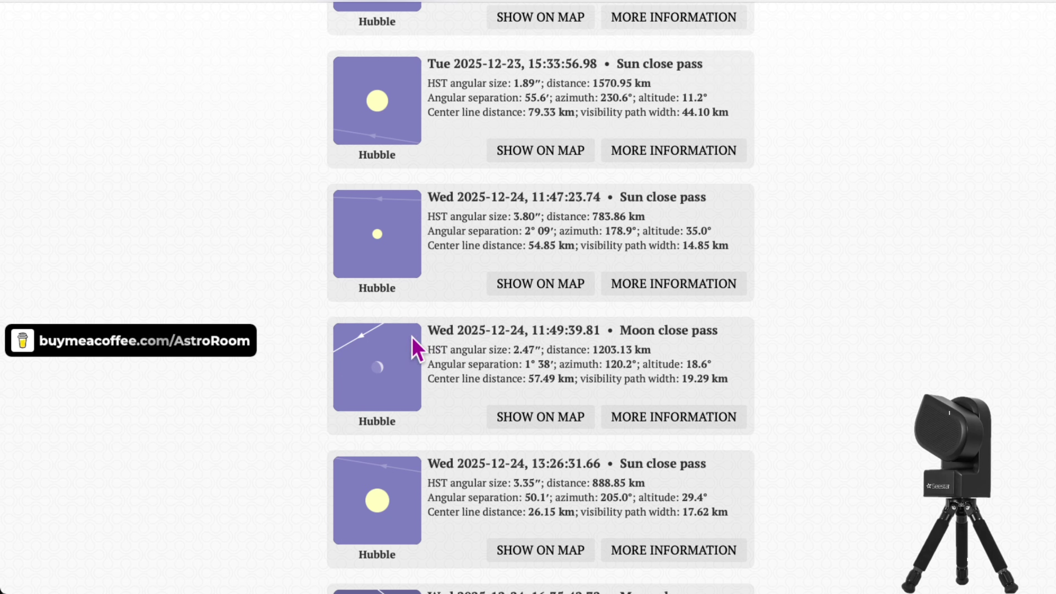
scroll(389, 337, up, 12)
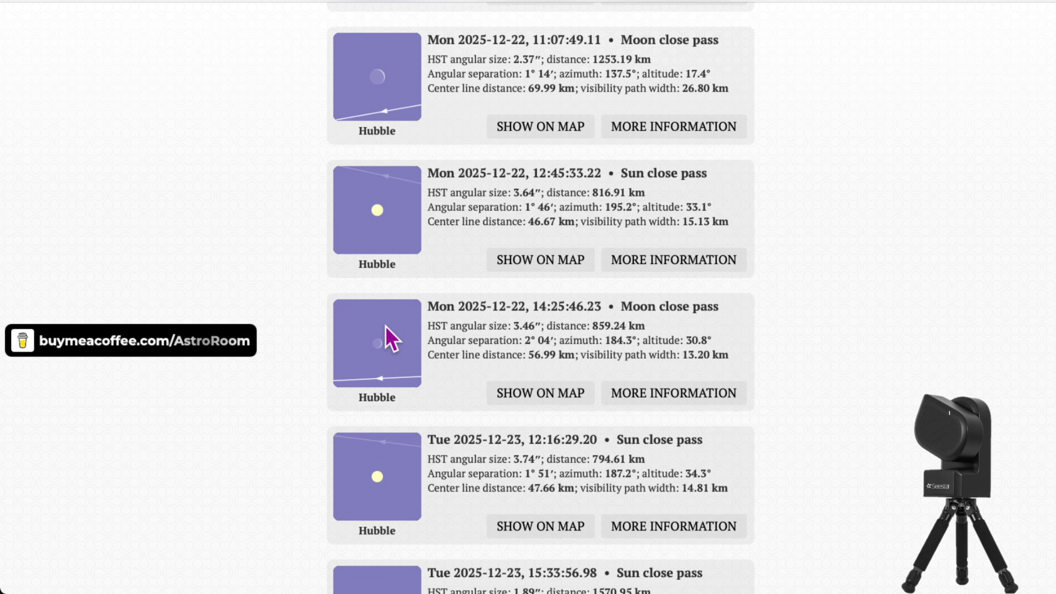
scroll(393, 338, up, 3)
scroll(400, 330, up, 14)
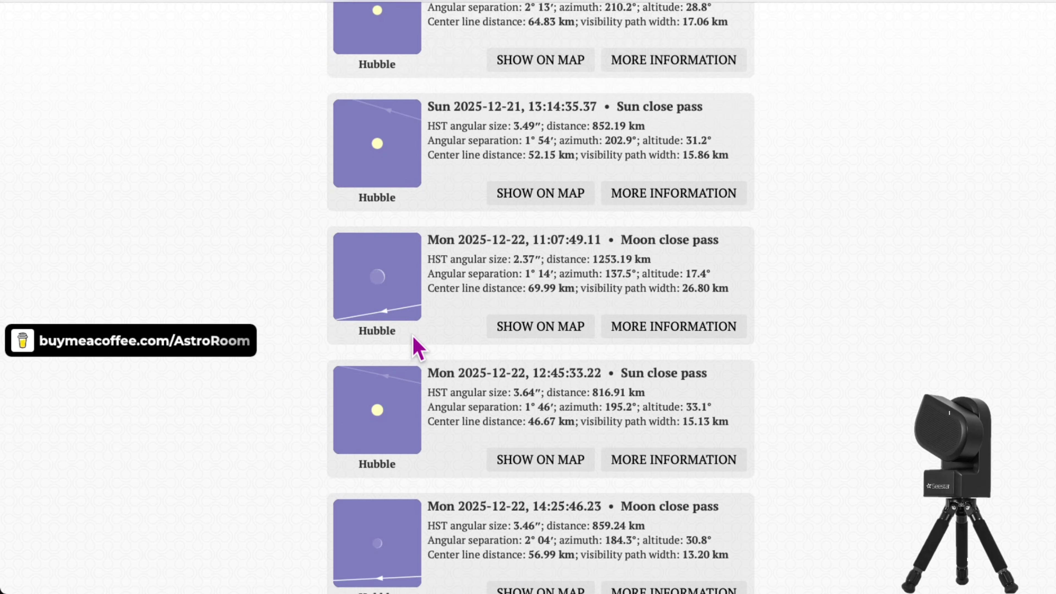
scroll(415, 347, down, 20)
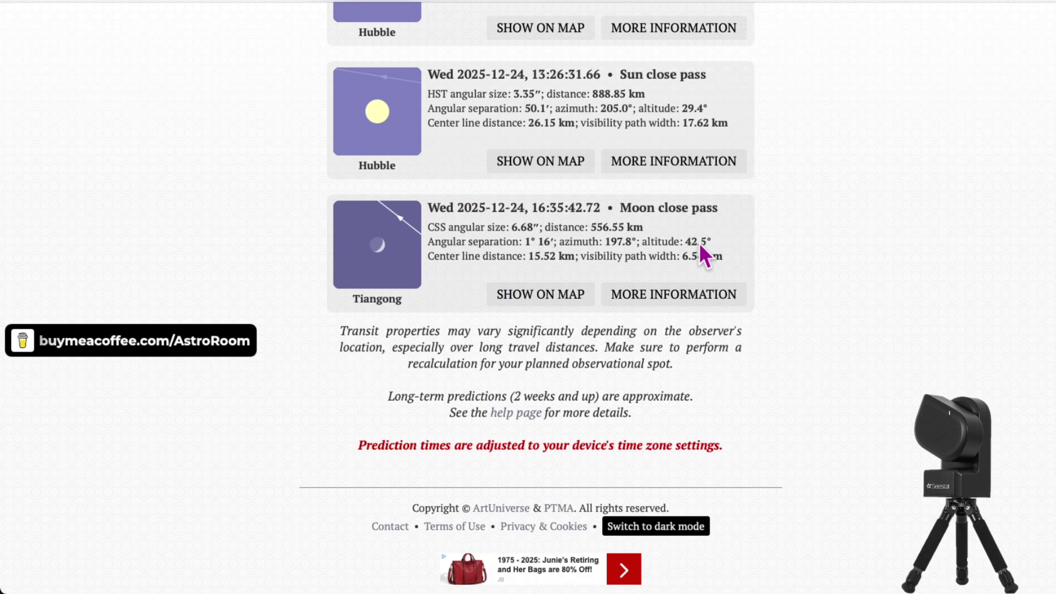
scroll(732, 366, up, 13)
scroll(731, 370, up, 20)
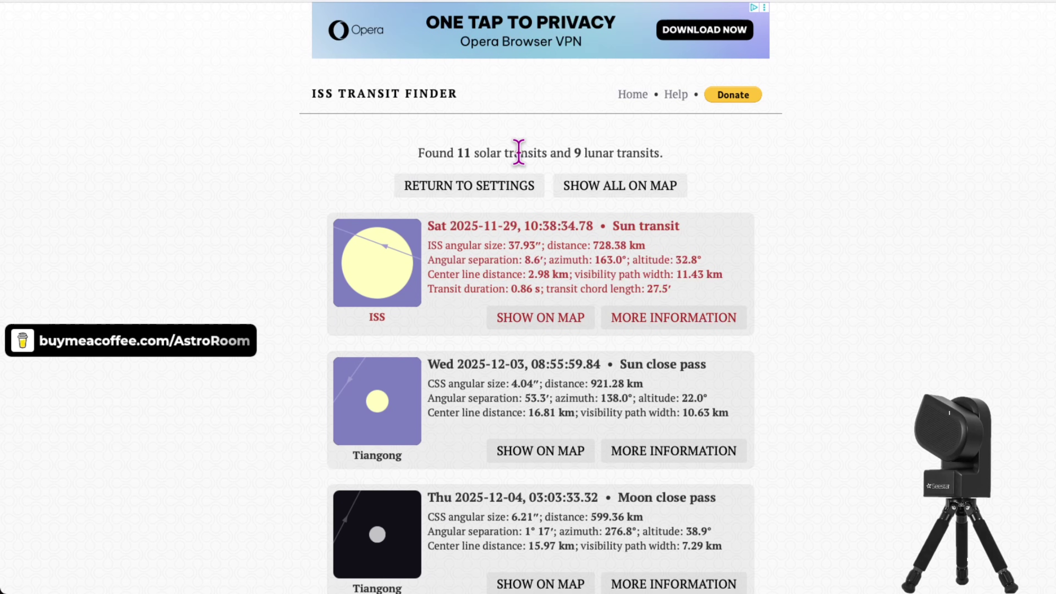
- Return to settings and move the end-date calendar to January 2026
click(493, 186)
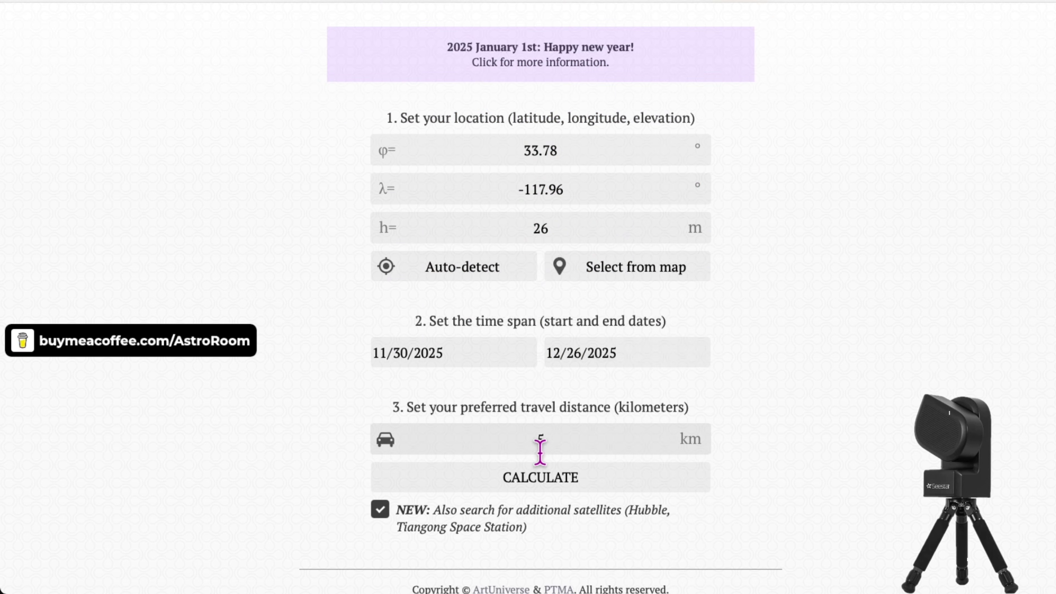
click(603, 358)
click(625, 374)
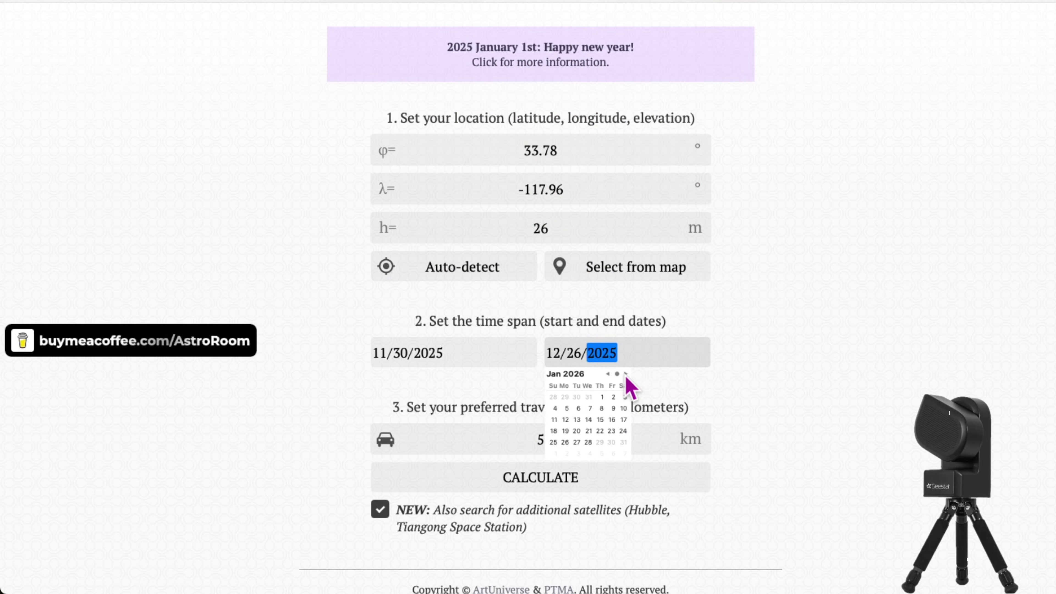
click(626, 374)
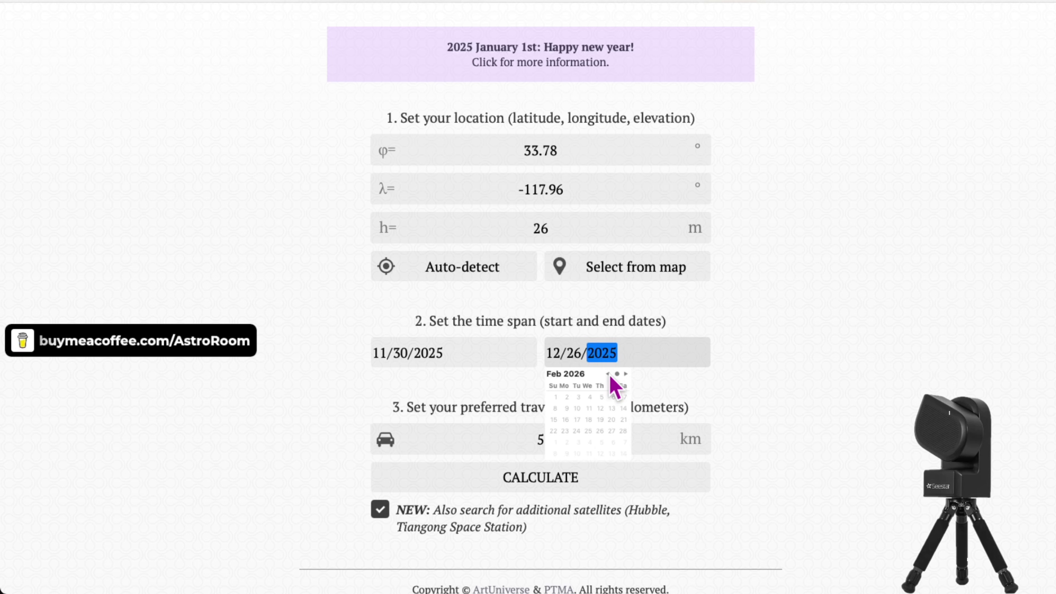
click(608, 374)
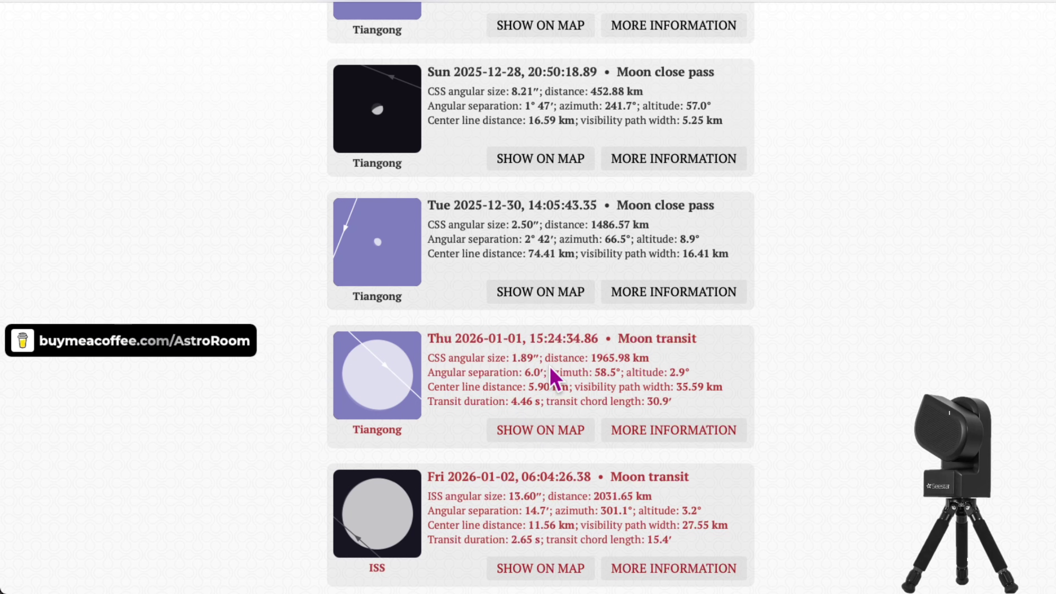
- Scroll into January results and highlight 15:24:34.86 in the Thu 2026-01-01 Tiangong Moon transit heading
scroll(600, 371, down, 1)
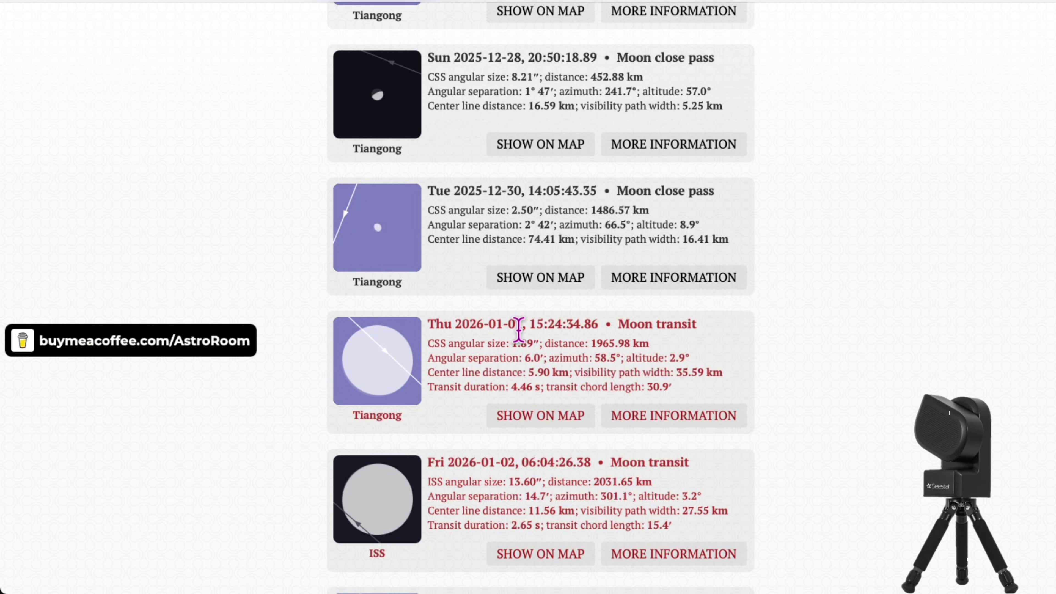
drag(527, 322, 577, 322)
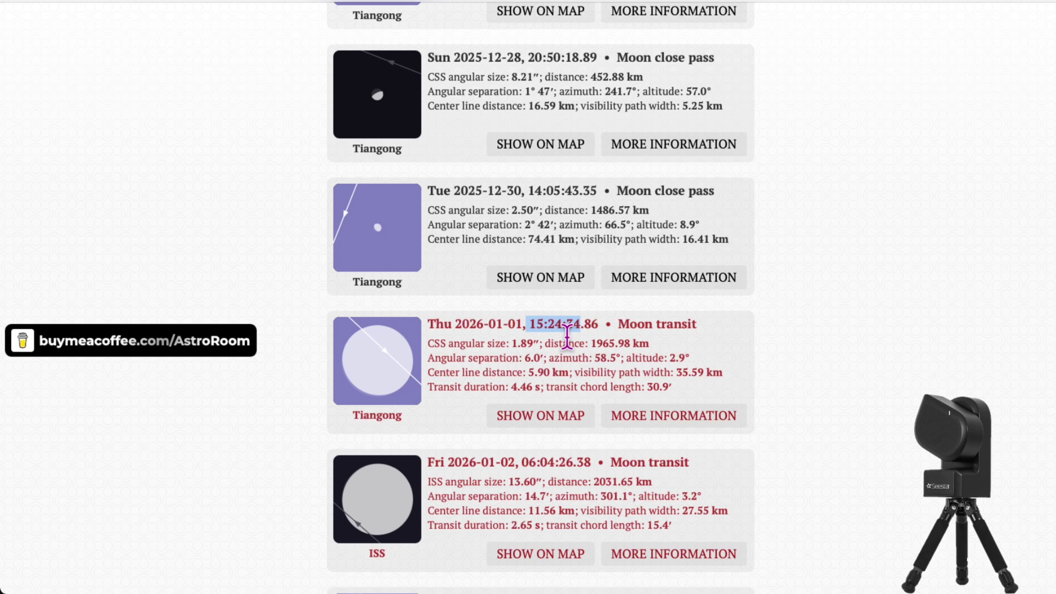
drag(529, 324, 562, 323)
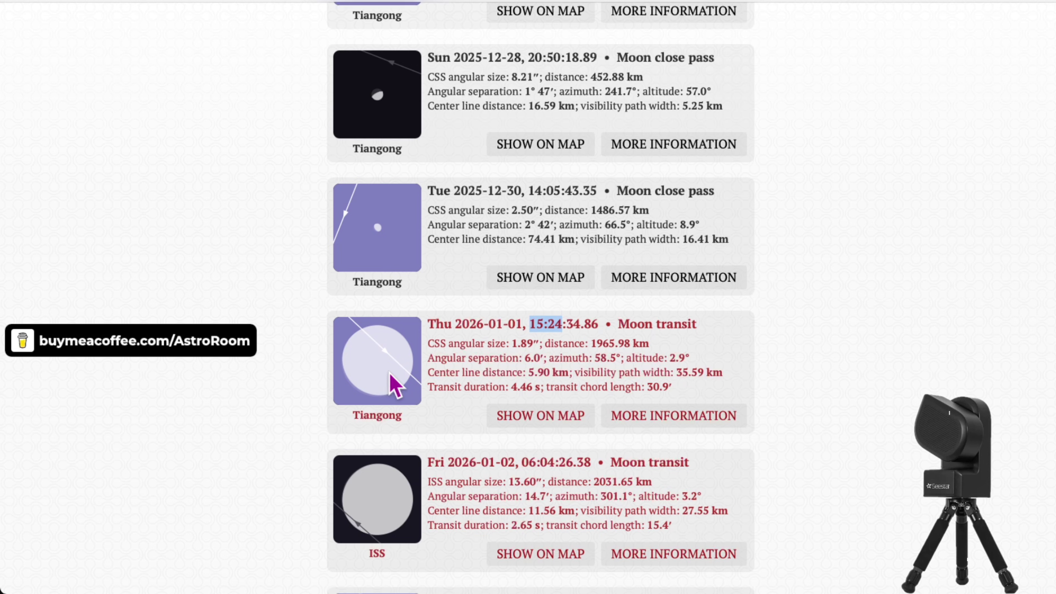
scroll(499, 358, down, 1)
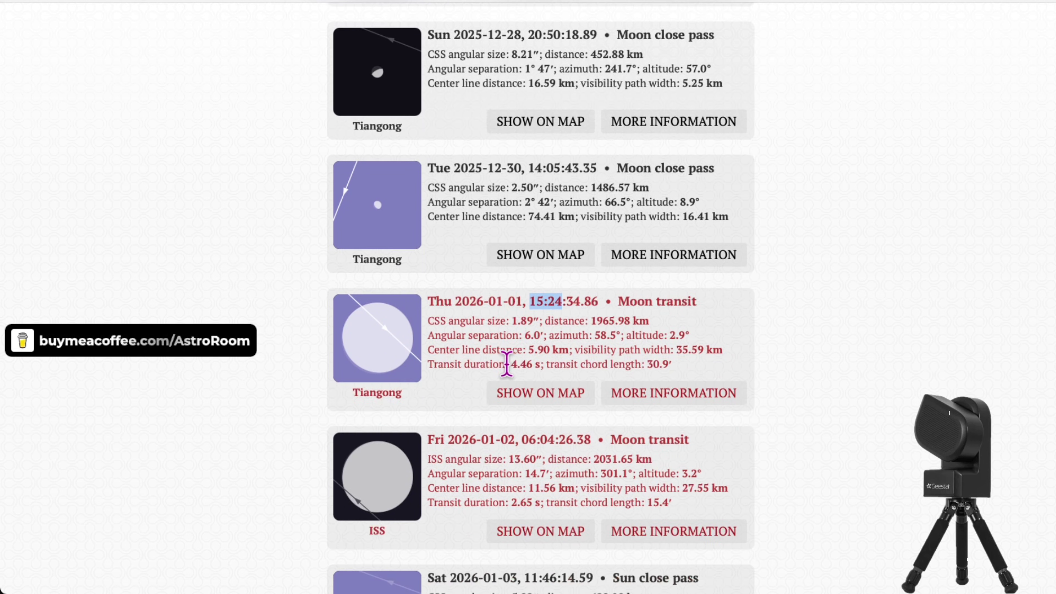
scroll(575, 348, down, 1)
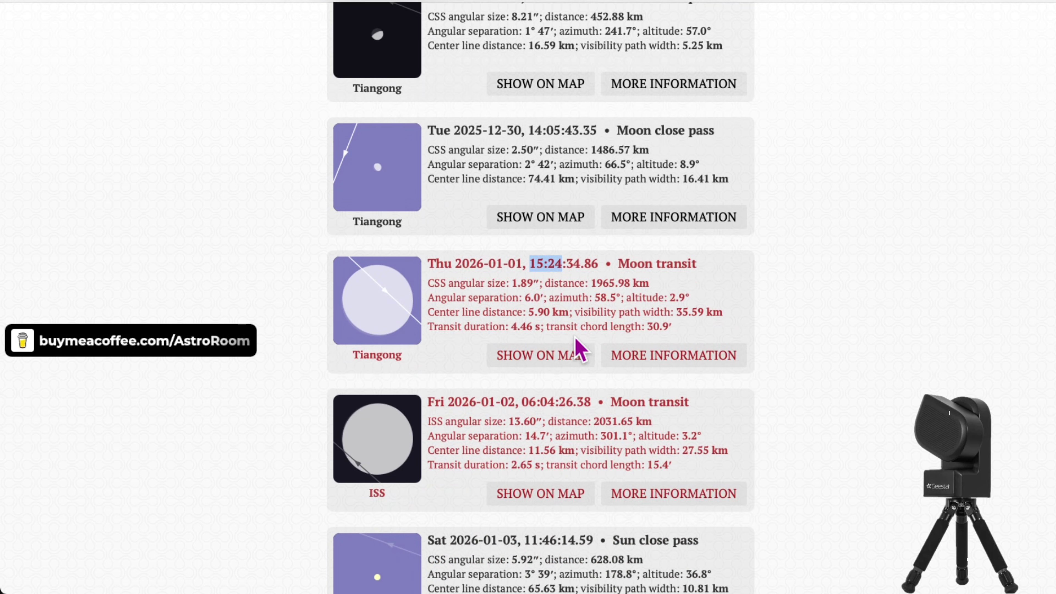
scroll(539, 433, down, 1)
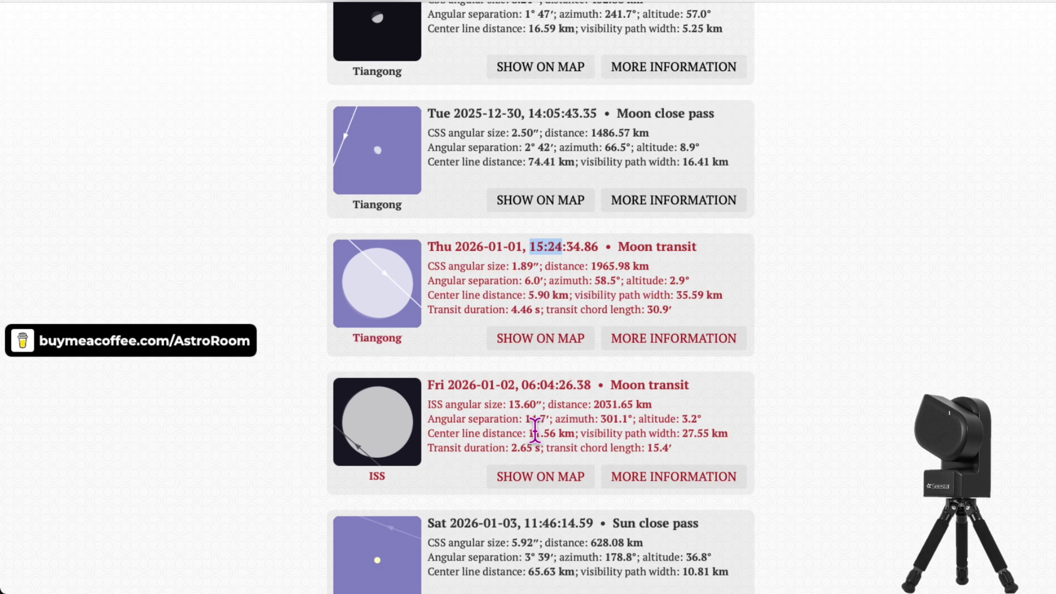
drag(532, 245, 570, 241)
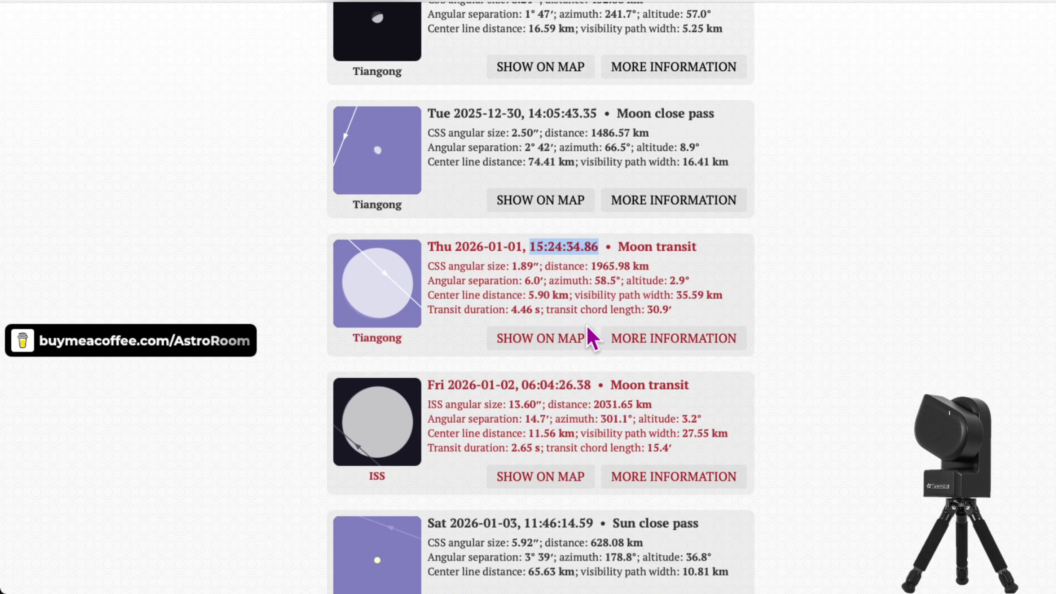
scroll(553, 377, down, 3)
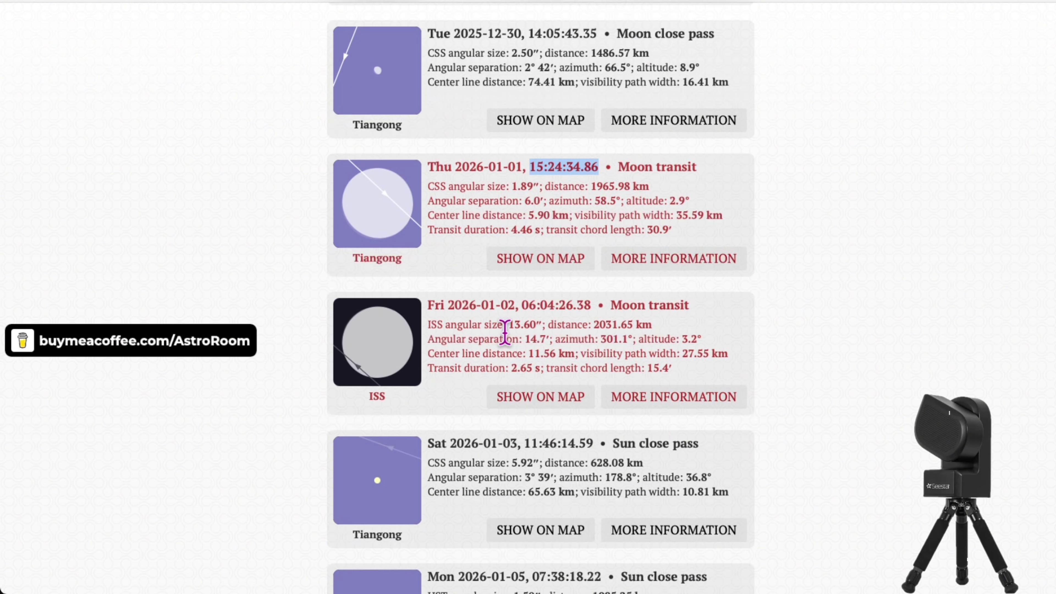
- Highlight the date and the word 'transit' in the Fri 2026-01-02 ISS Moon transit heading
scroll(447, 335, down, 3)
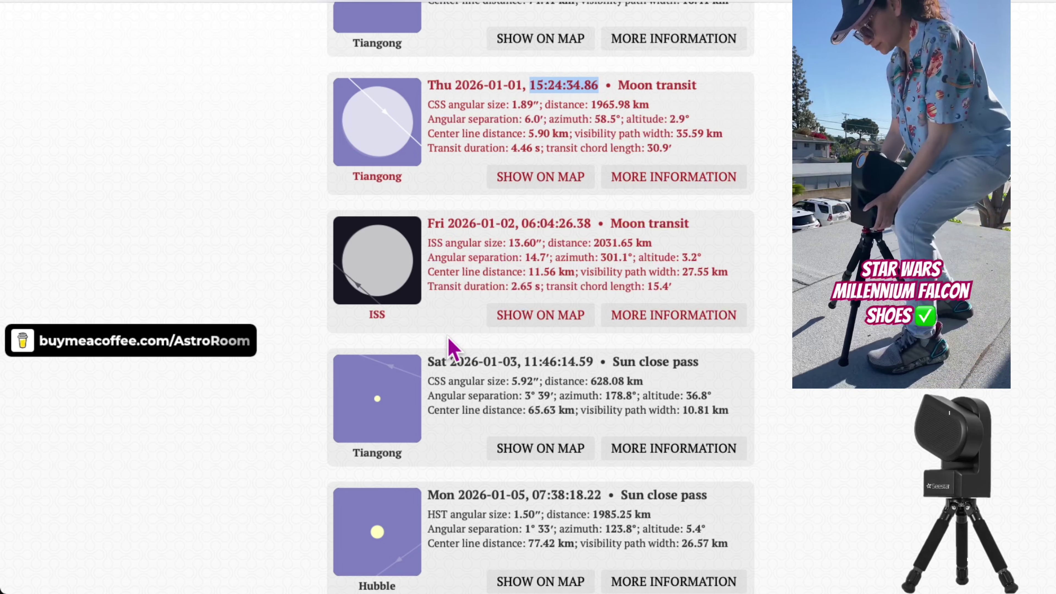
scroll(449, 337, down, 1)
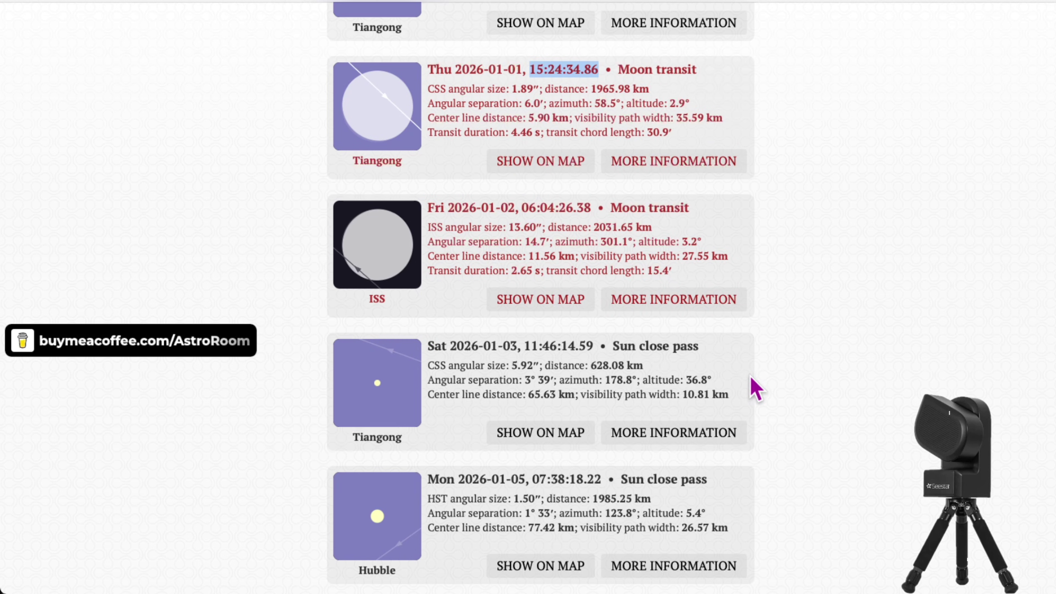
click(449, 233)
drag(447, 208, 552, 209)
double_click(667, 207)
scroll(568, 291, down, 2)
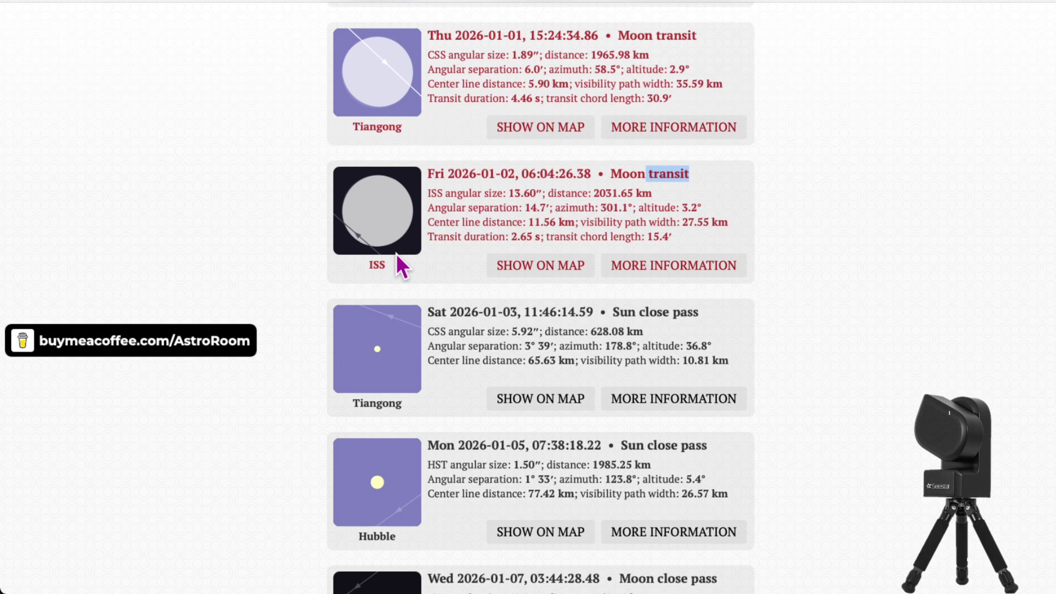
scroll(405, 273, down, 4)
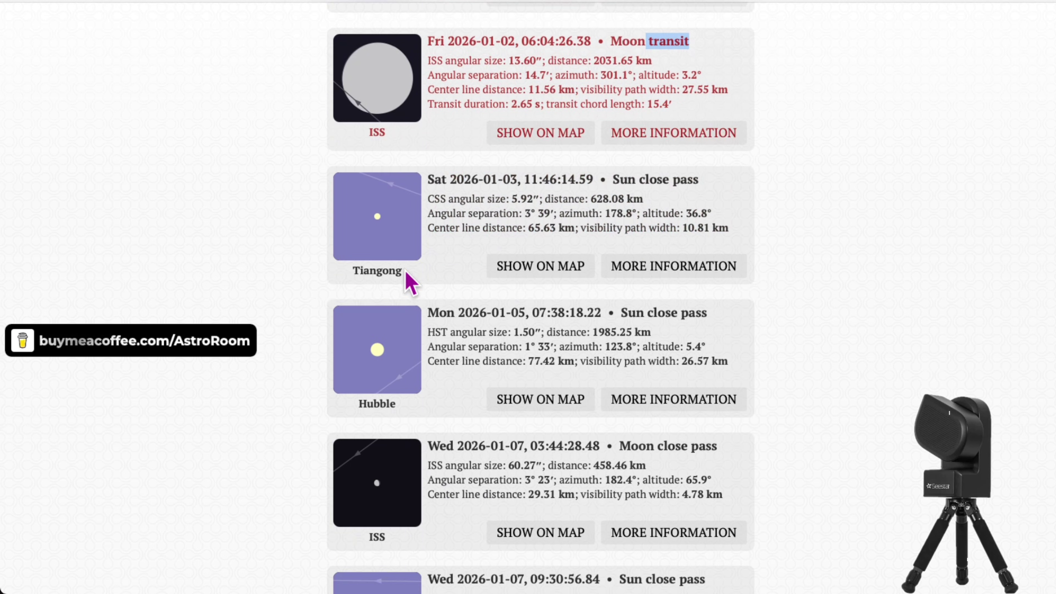
scroll(410, 283, down, 10)
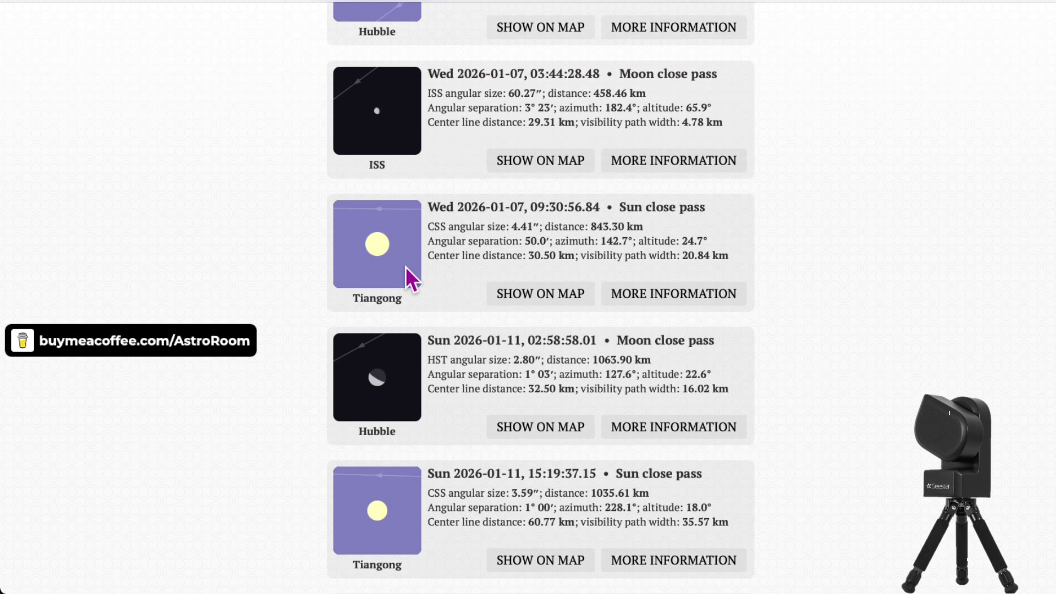
scroll(406, 270, down, 11)
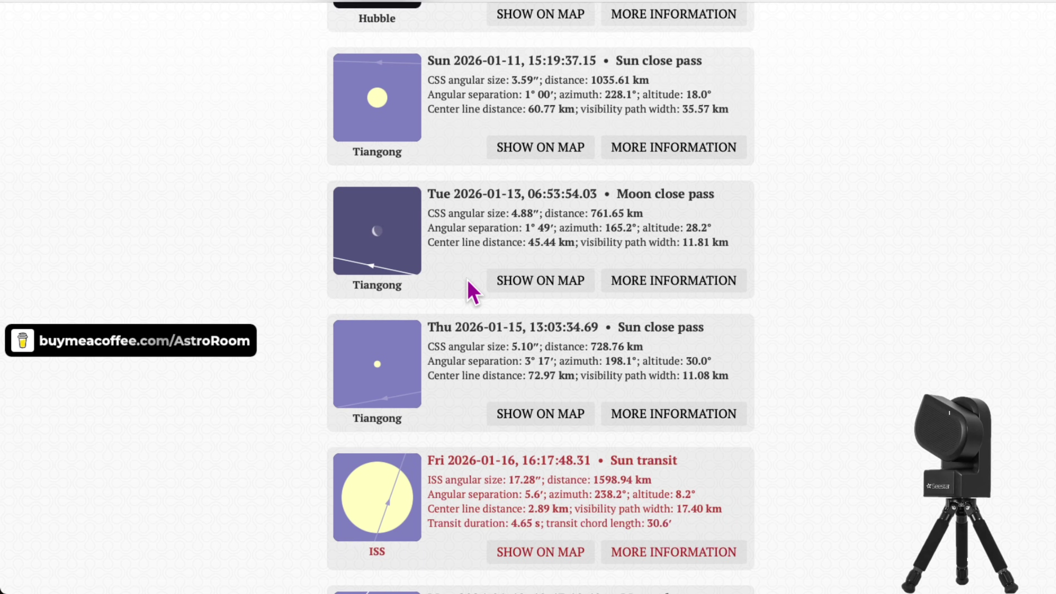
scroll(474, 292, down, 1)
scroll(473, 291, down, 2)
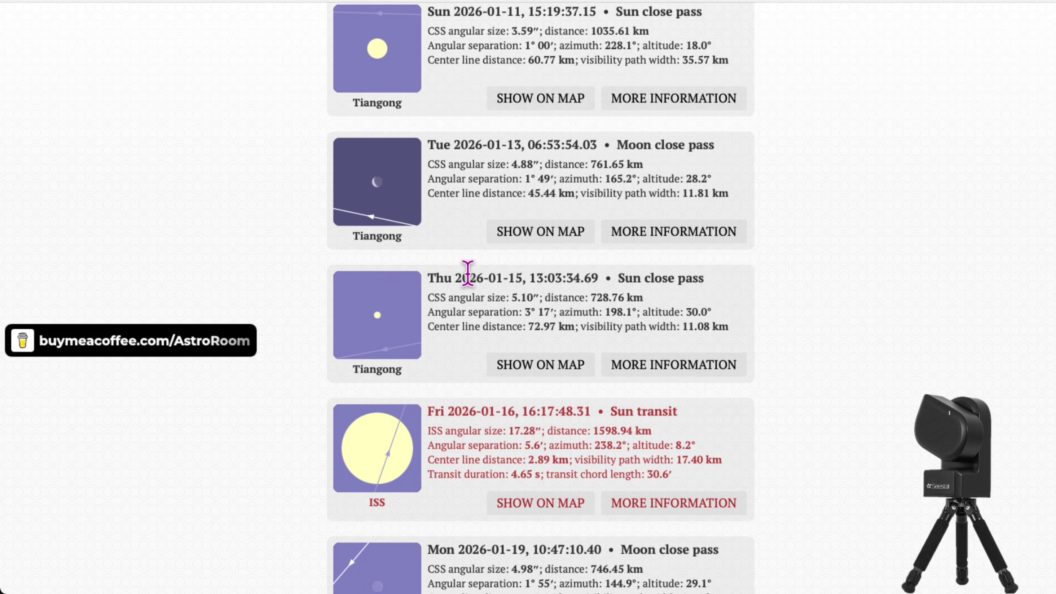
scroll(431, 400, down, 3)
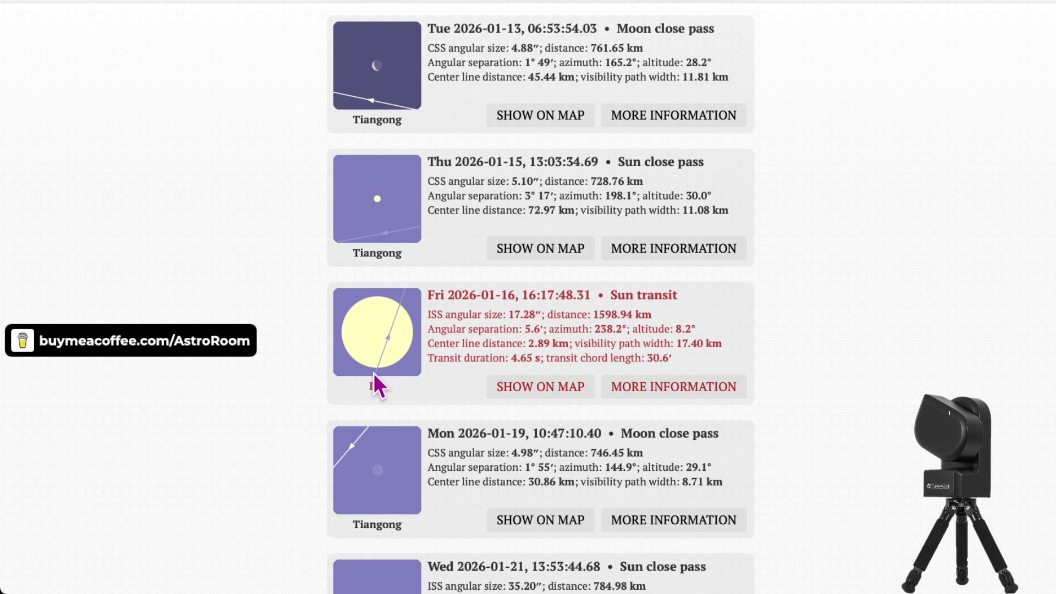
scroll(430, 310, down, 10)
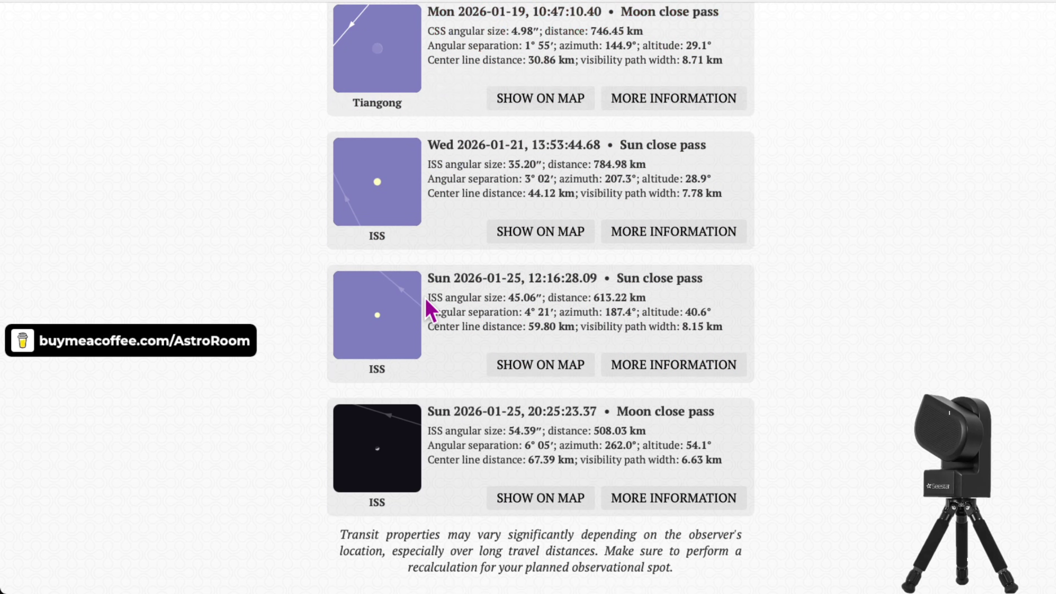
scroll(431, 308, up, 20)
scroll(429, 312, up, 14)
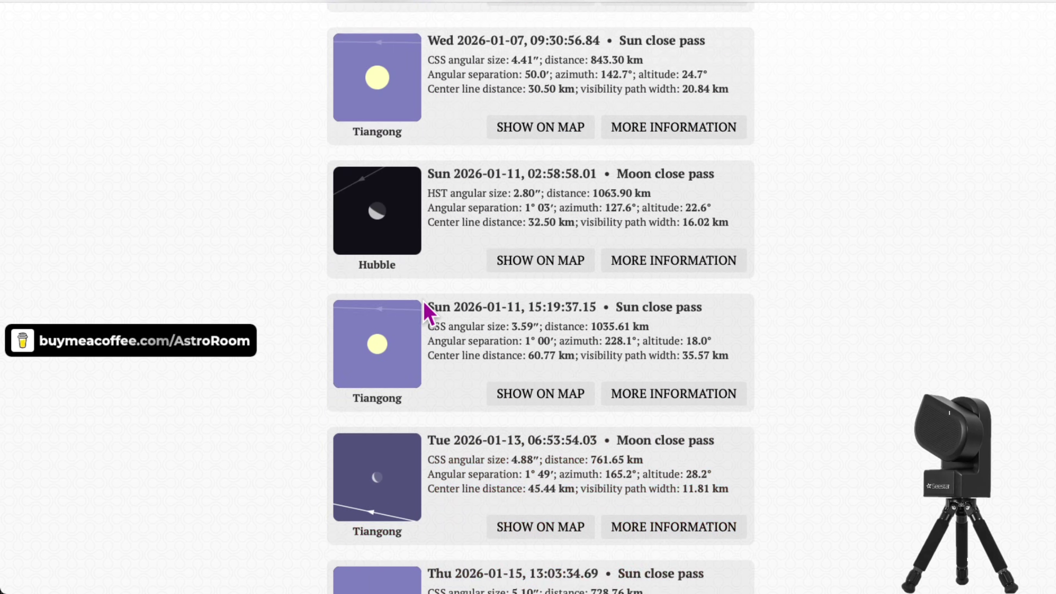
scroll(428, 314, up, 12)
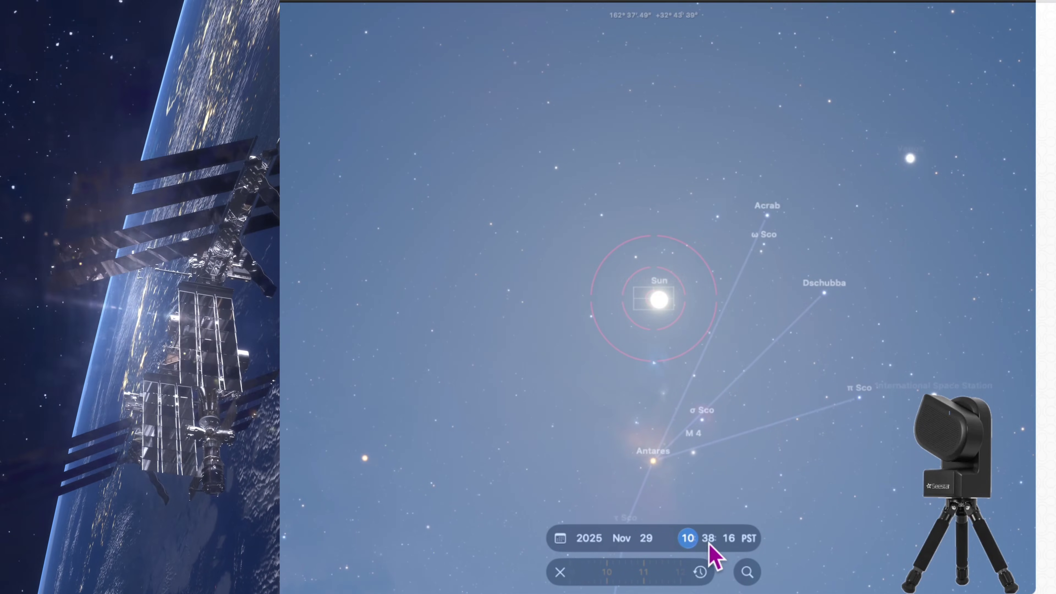
- Select the ISS (Space Station) search result and centre the view on it
click(747, 573)
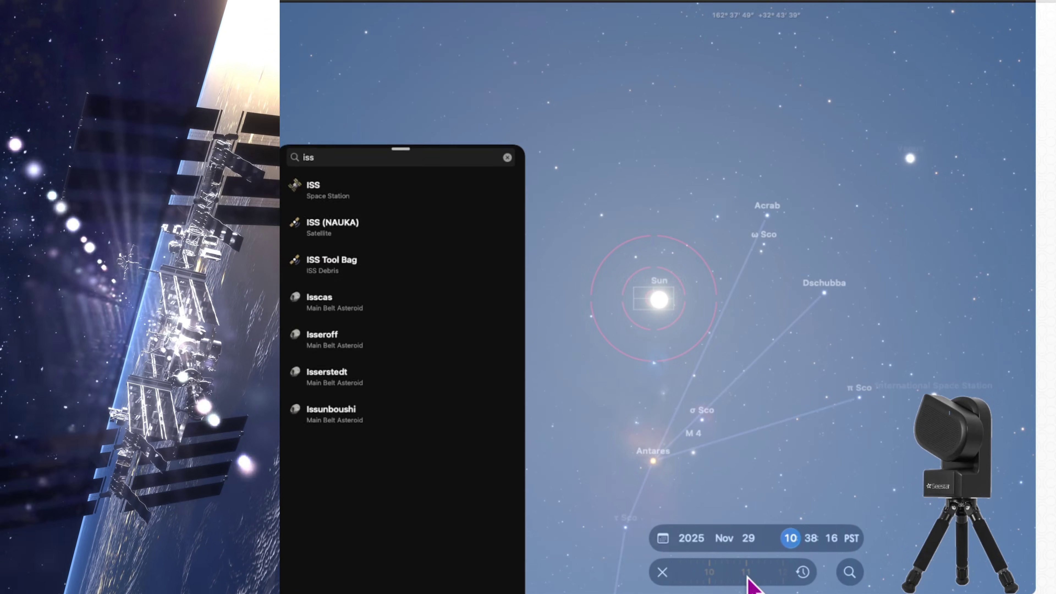
click(365, 70)
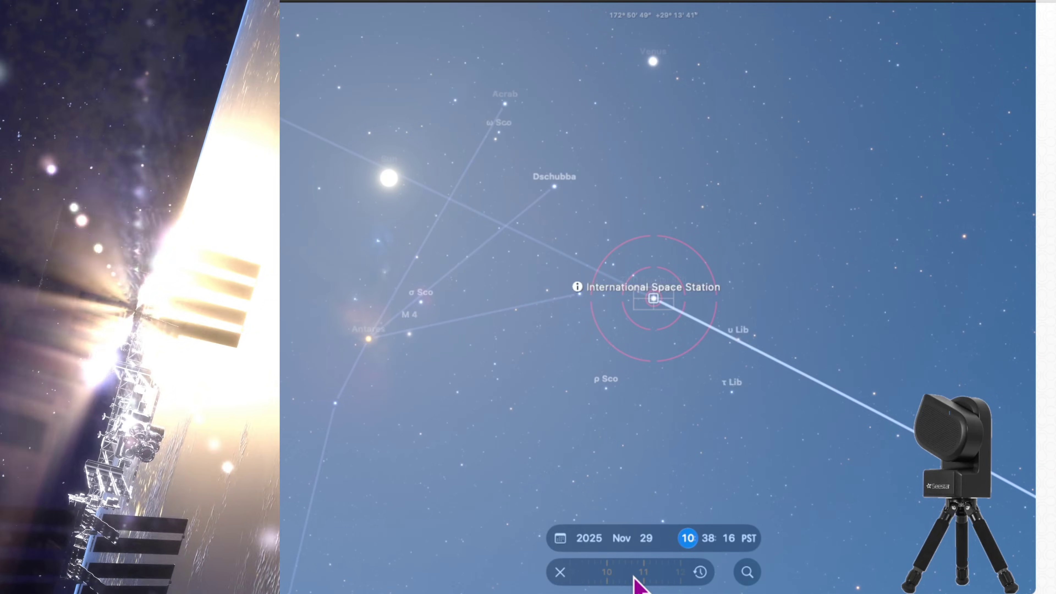
- Scrub the clock around 10:38 on Nov 29, ending at 10:38:37 PST with the ISS track nearing the Sun
scroll(651, 584, down, 5)
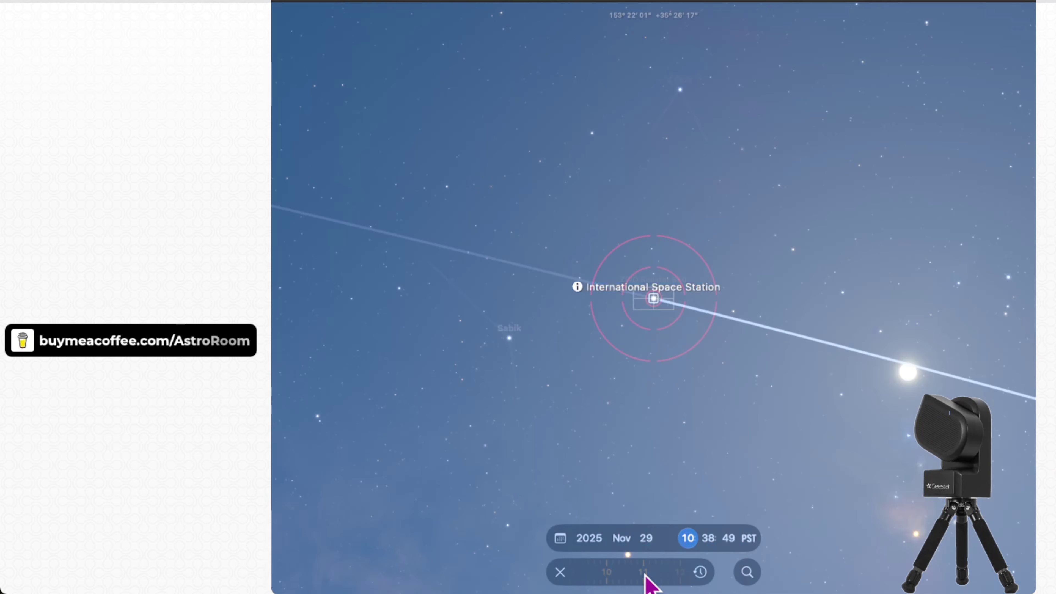
scroll(651, 584, up, 5)
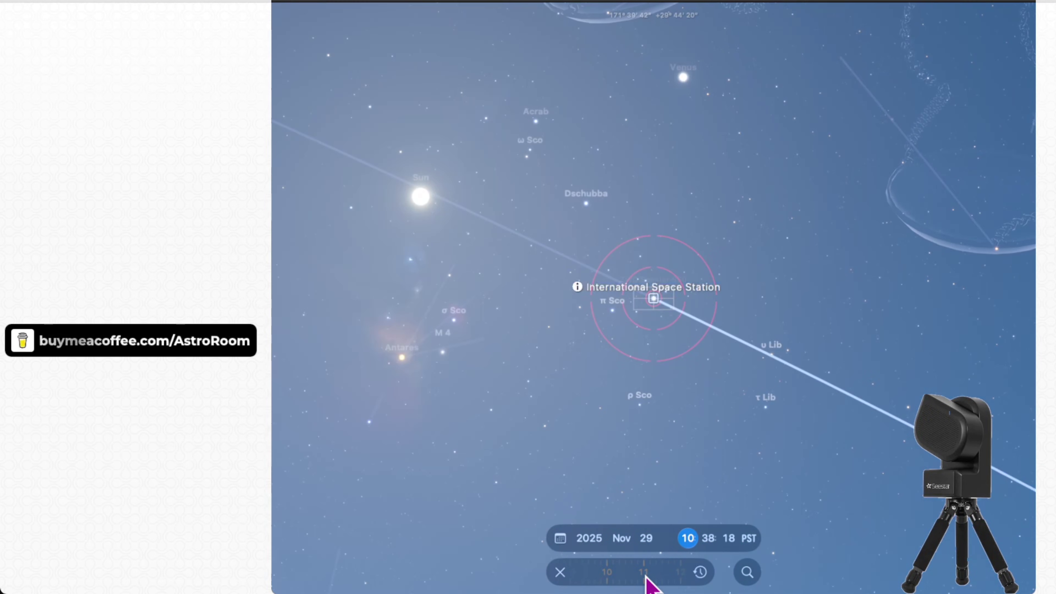
scroll(651, 584, down, 5)
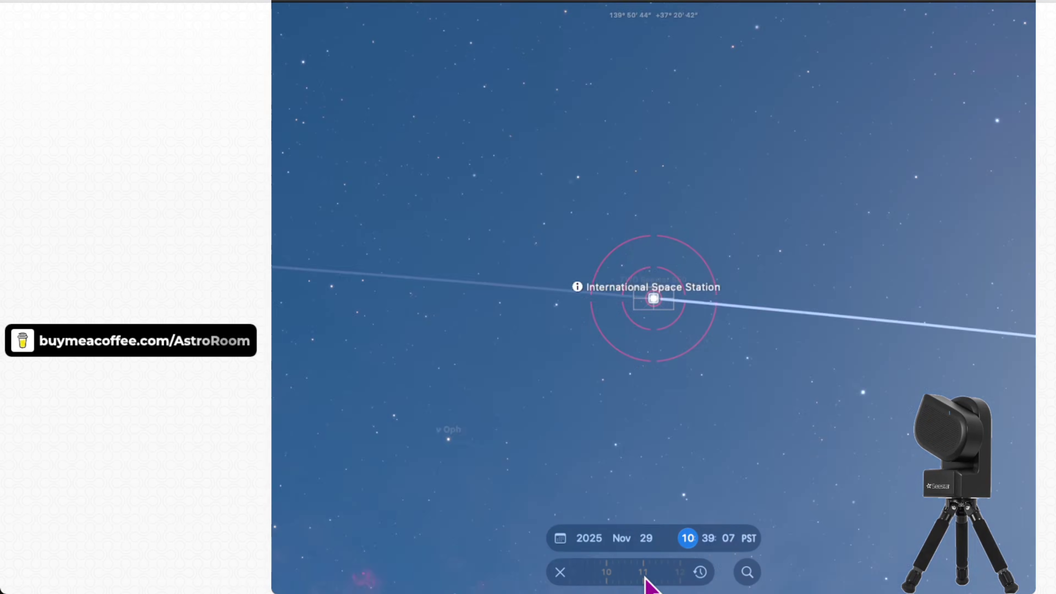
scroll(651, 584, up, 5)
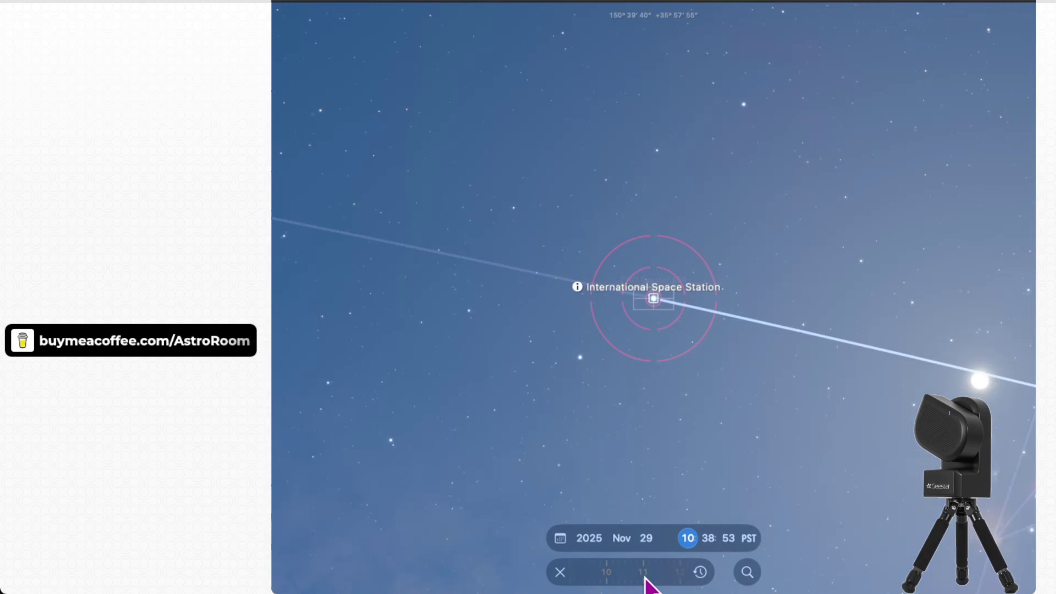
scroll(646, 579, down, 2)
scroll(645, 579, up, 3)
scroll(646, 579, down, 5)
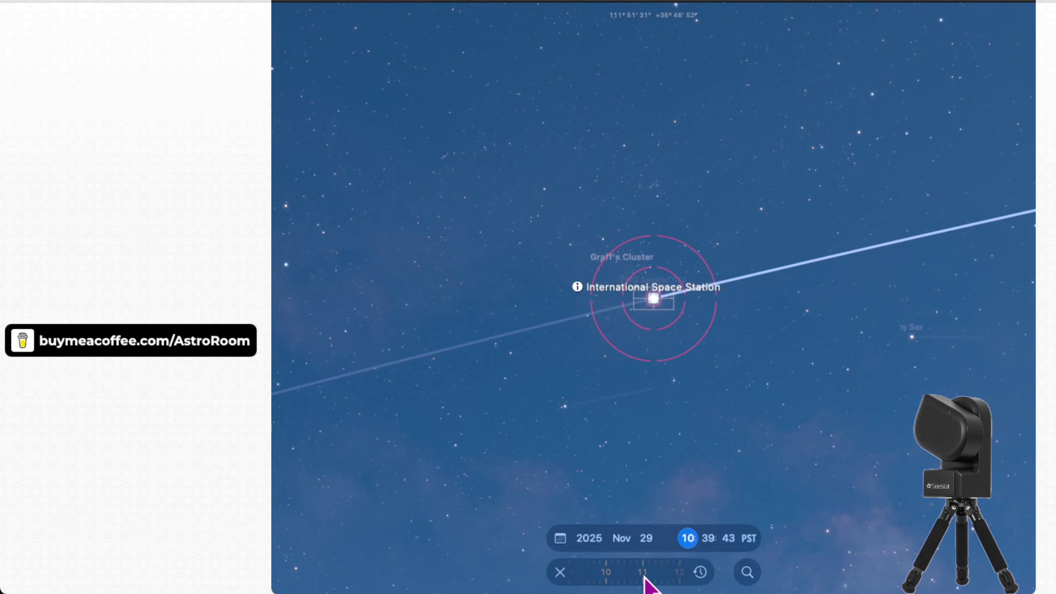
scroll(645, 578, up, 2)
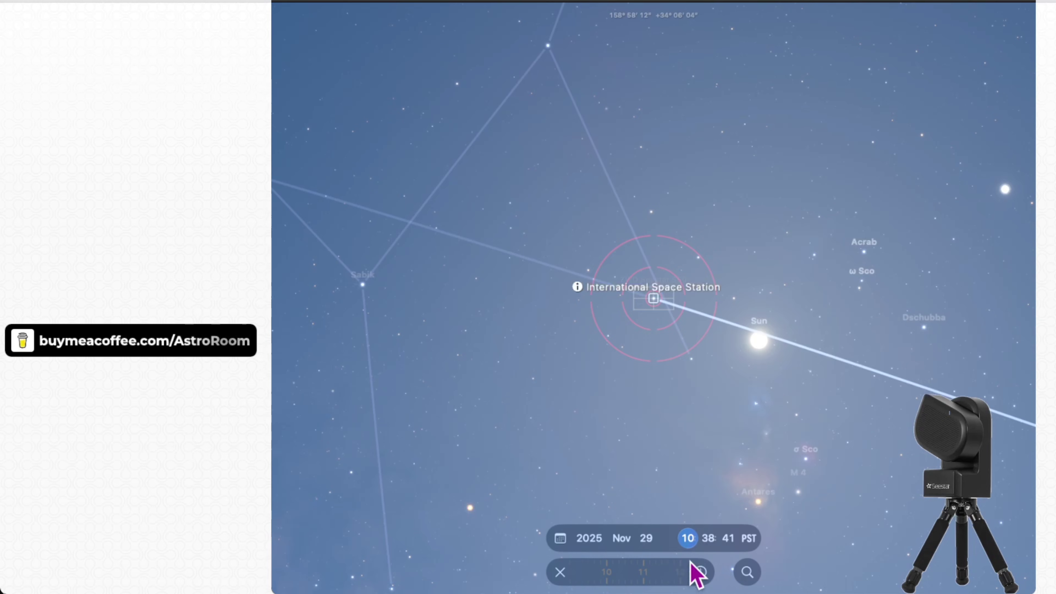
scroll(678, 578, down, 3)
scroll(674, 579, up, 2)
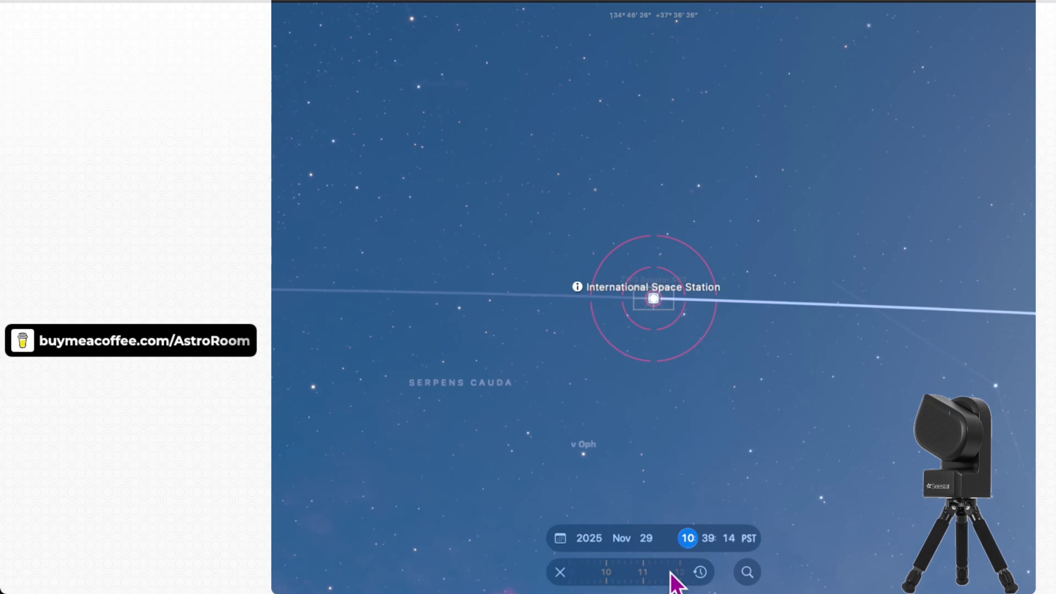
scroll(675, 578, up, 2)
scroll(677, 580, down, 1)
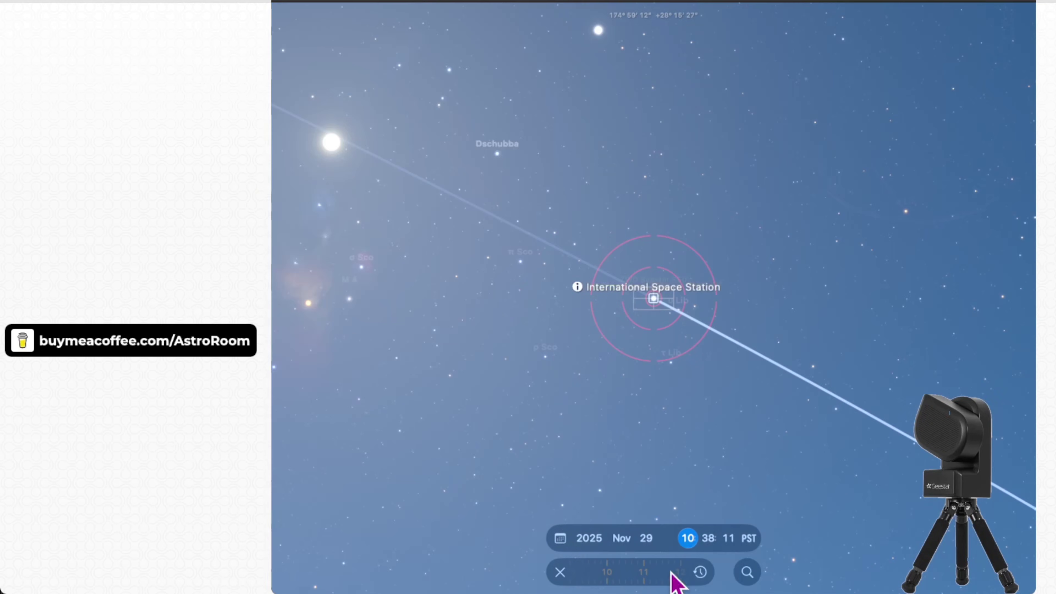
scroll(677, 580, up, 1)
scroll(677, 580, down, 1)
scroll(678, 580, up, 1)
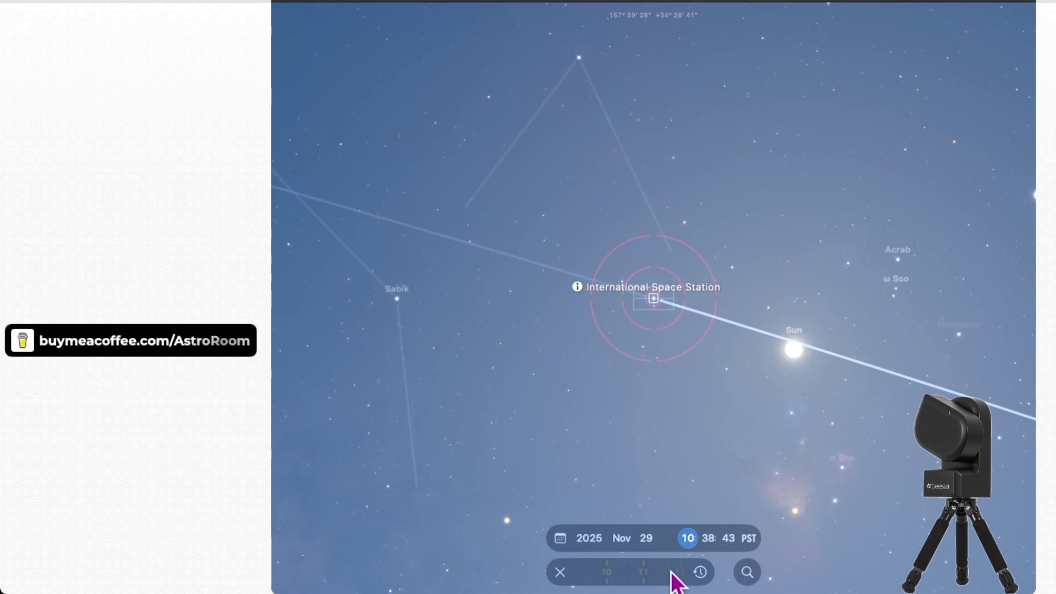
scroll(676, 580, up, 2)
scroll(675, 580, down, 1)
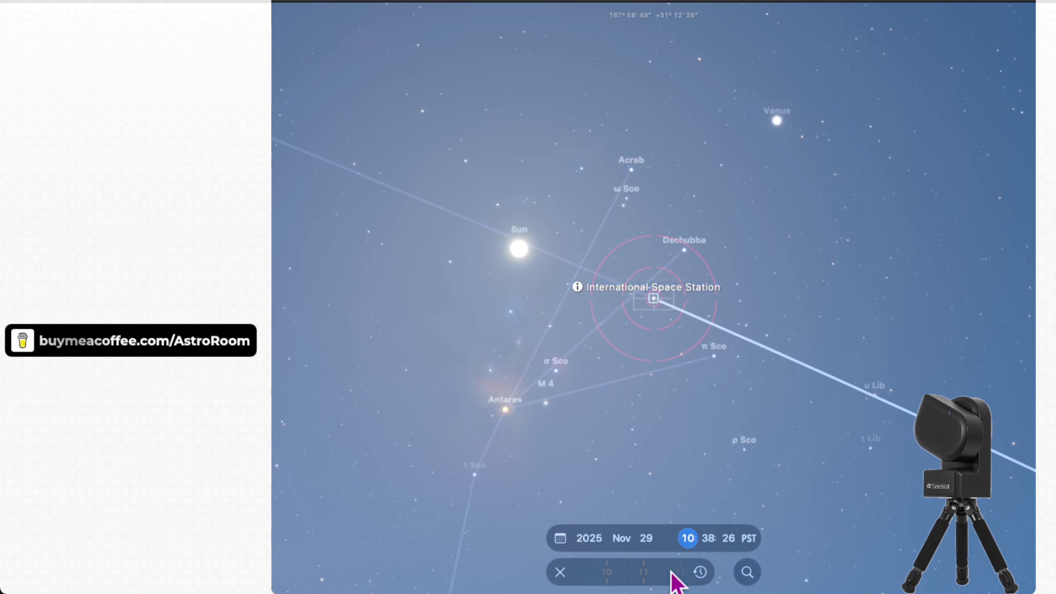
scroll(671, 577, down, 1)
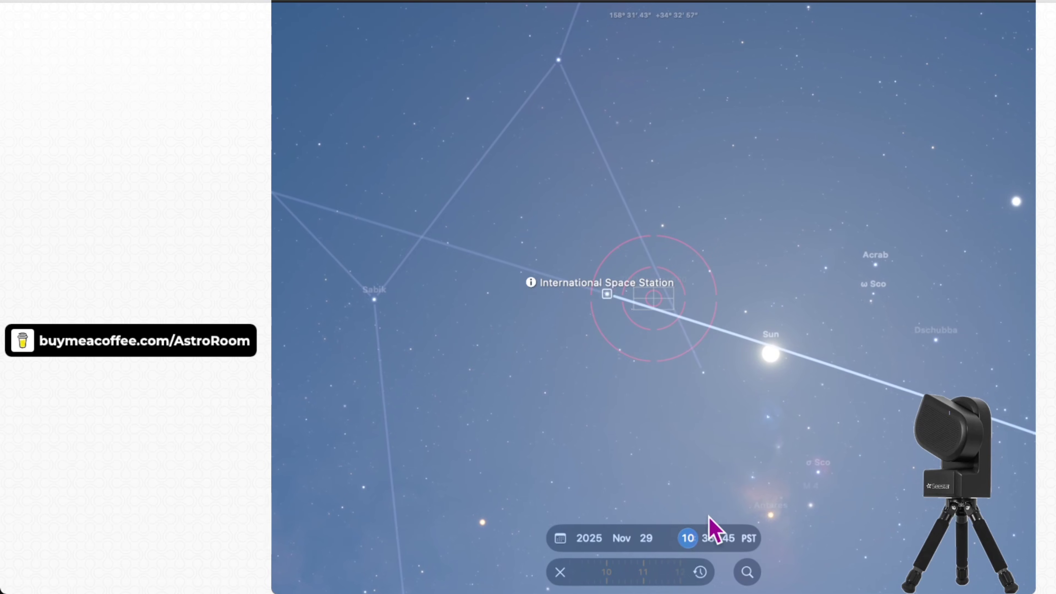
scroll(650, 579, up, 1)
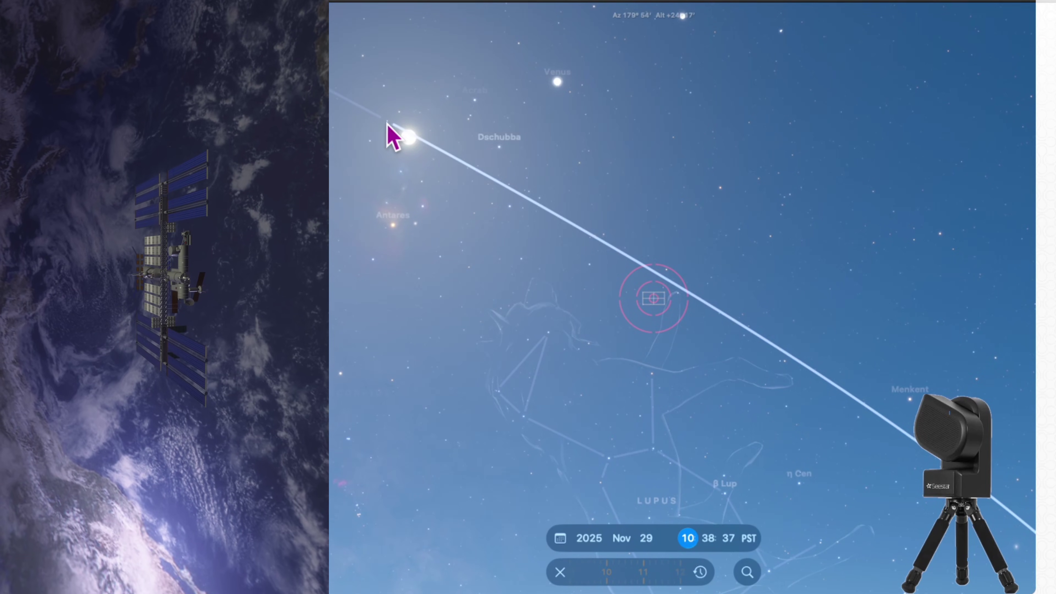